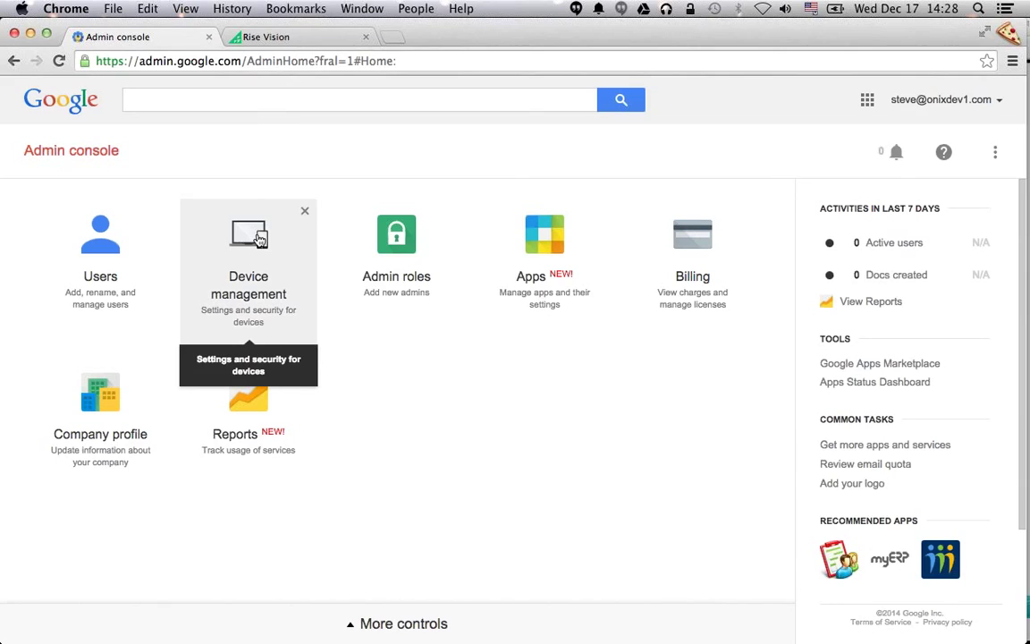
Step: Open device management, enter the account password to sign in again, and list the Chrome devices
left_click(259, 239)
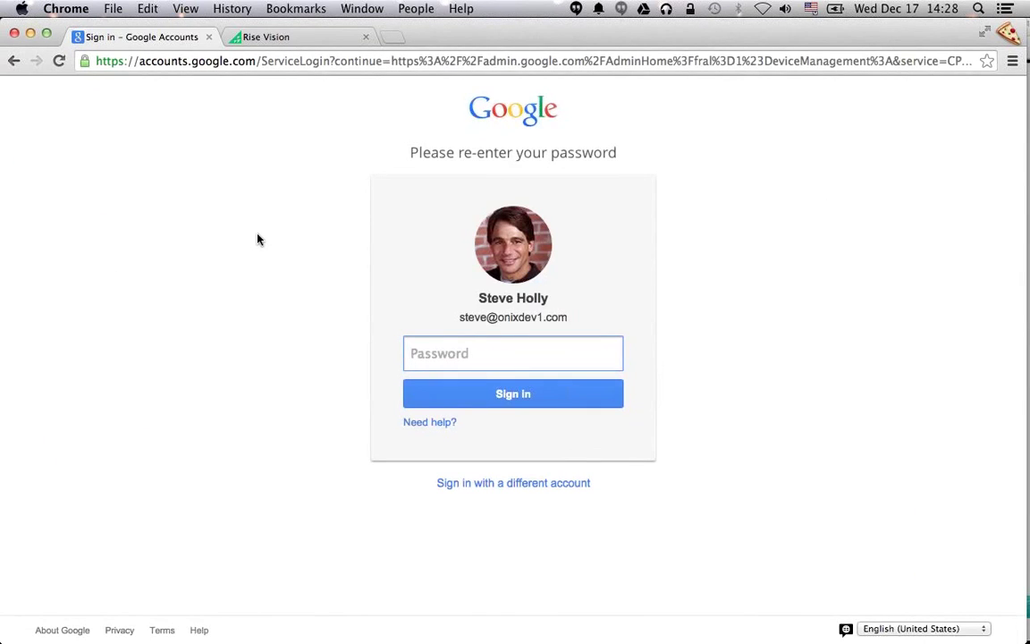
type("***********")
key("Return")
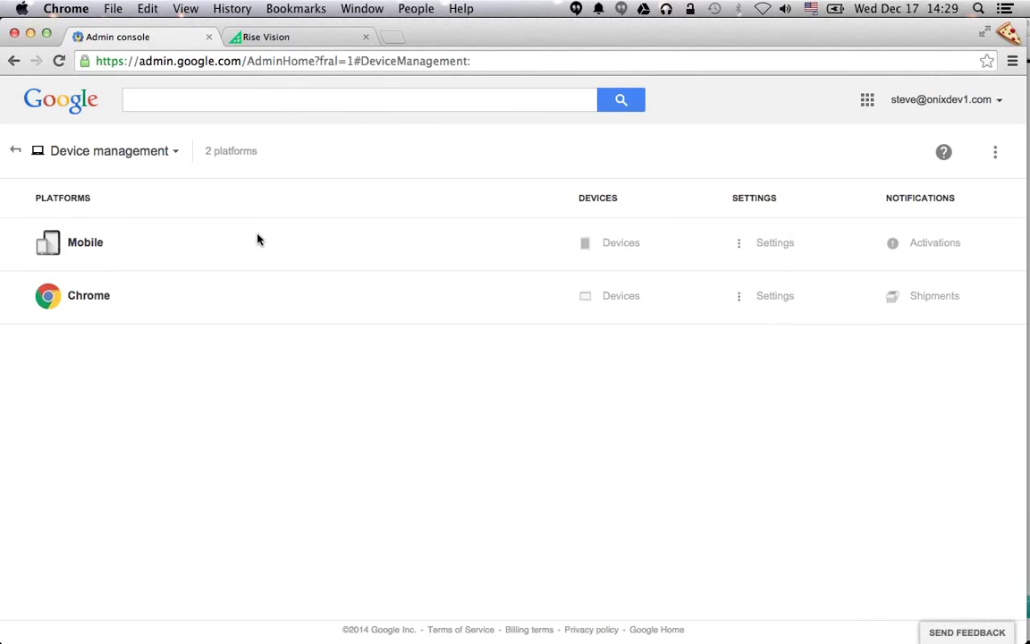
left_click(603, 296)
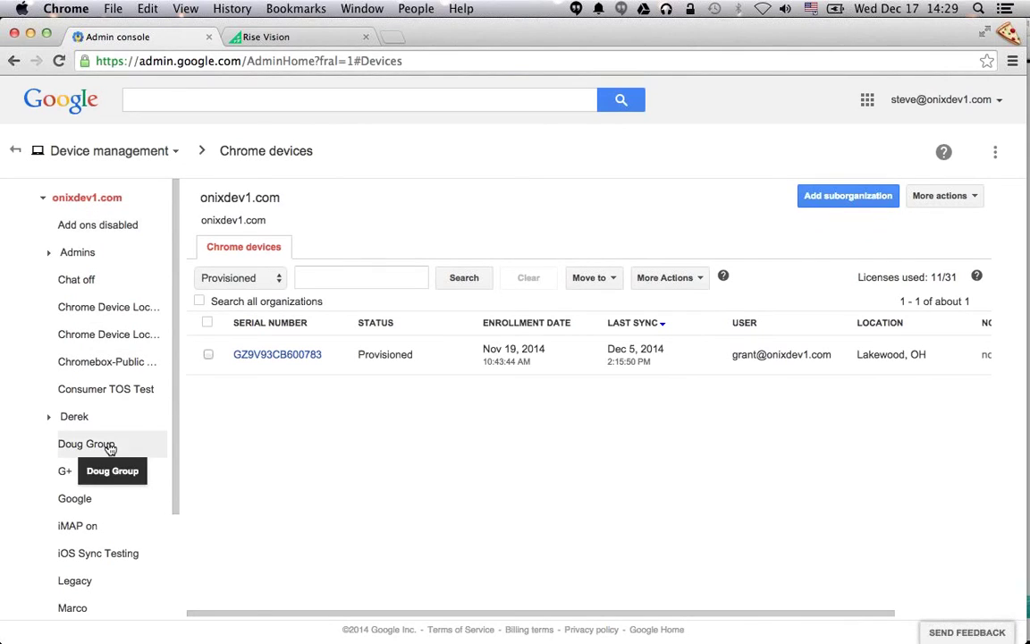
Step: Look through the devices in the ChromeOS suborganization of SteveOrgs, including their location and notes
scroll(109, 447, "down", 3)
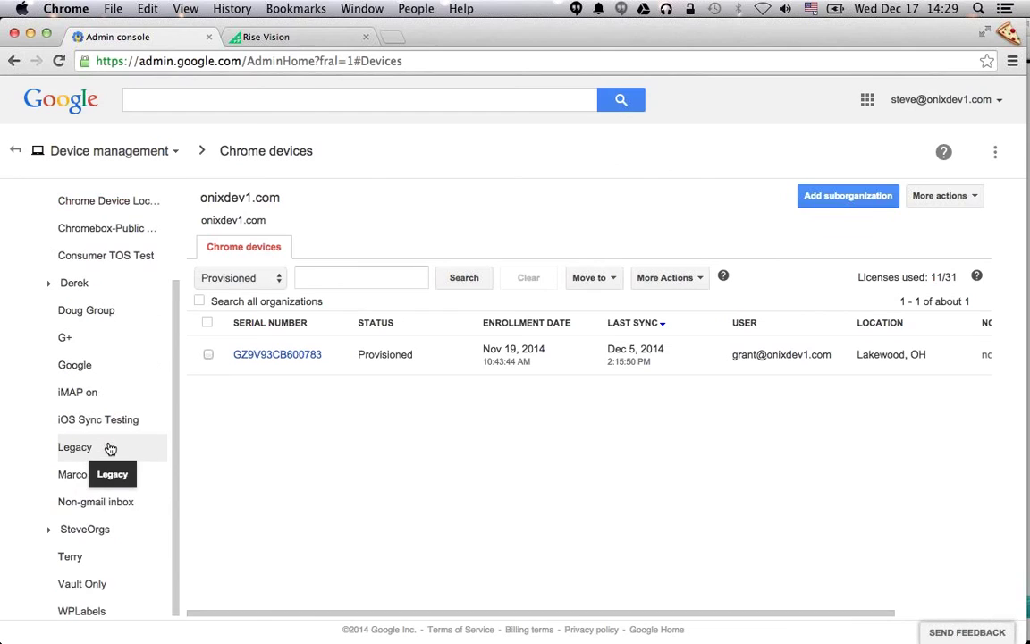
left_click(51, 525)
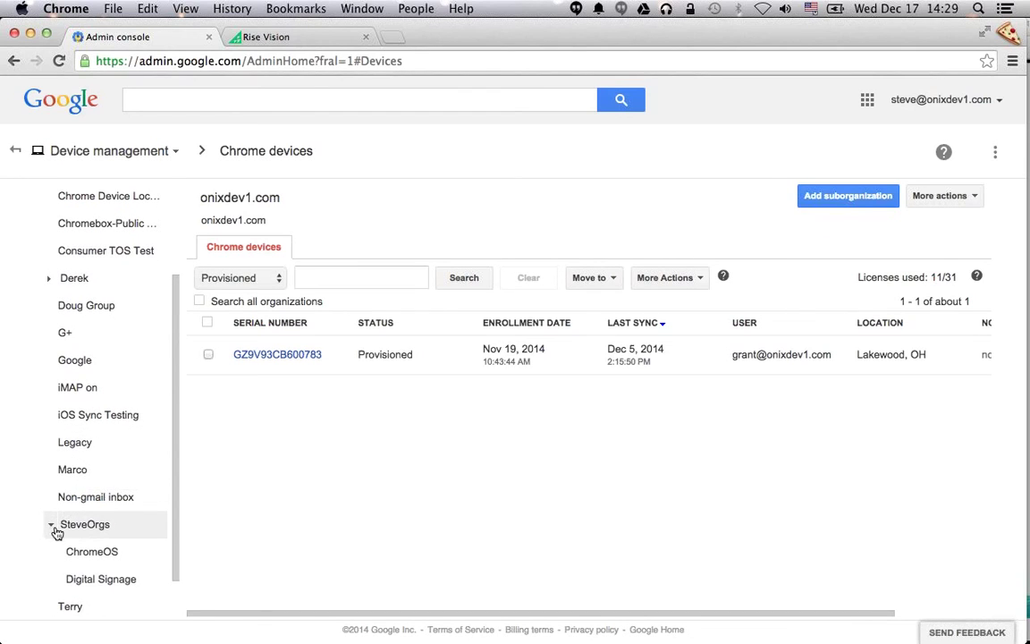
left_click(93, 553)
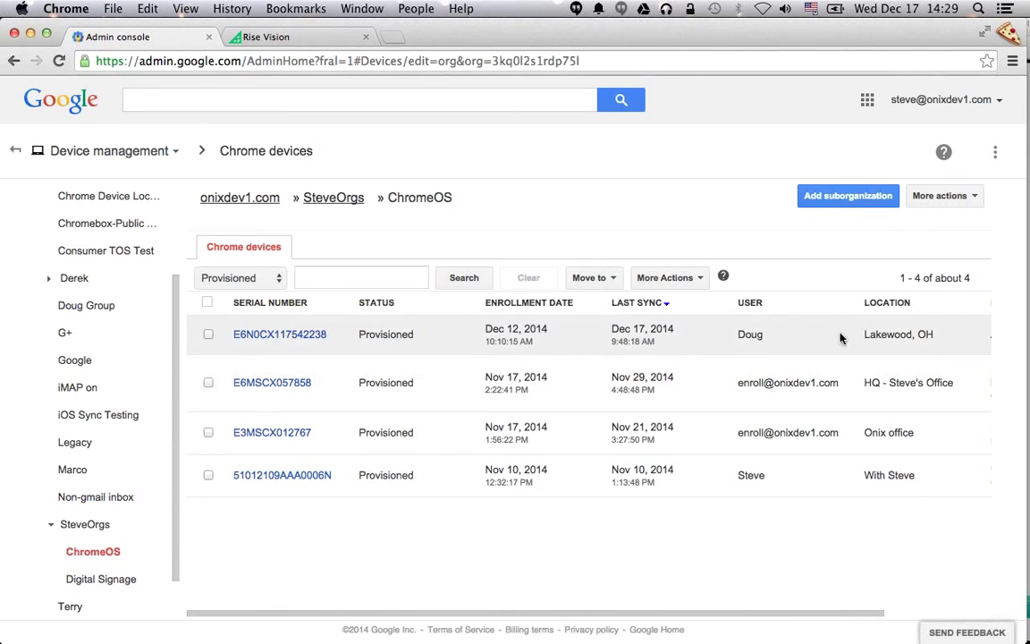
scroll(840, 333, "right", 3)
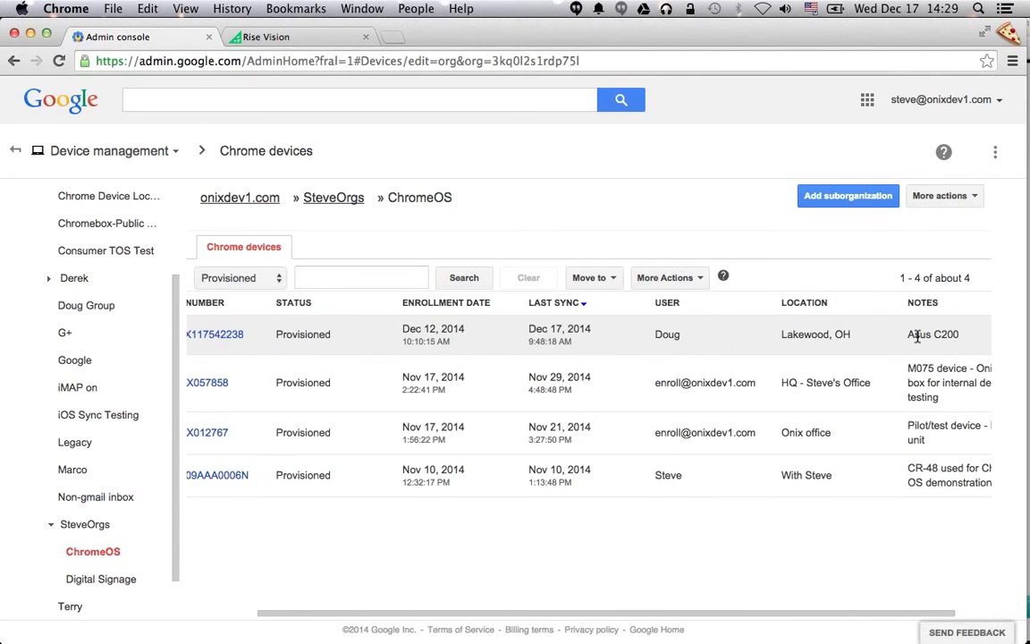
scroll(917, 335, "left", 3)
Step: View the notes of the ChromeOS device last synced on Dec 17, 2014, and return to the Chrome devices list
left_click(283, 335)
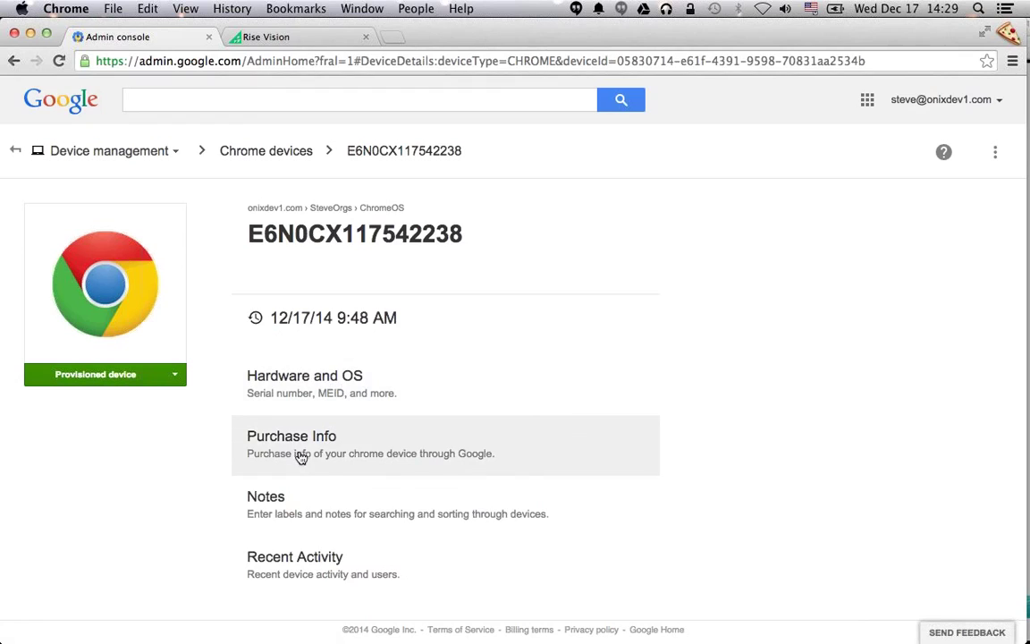
left_click(292, 508)
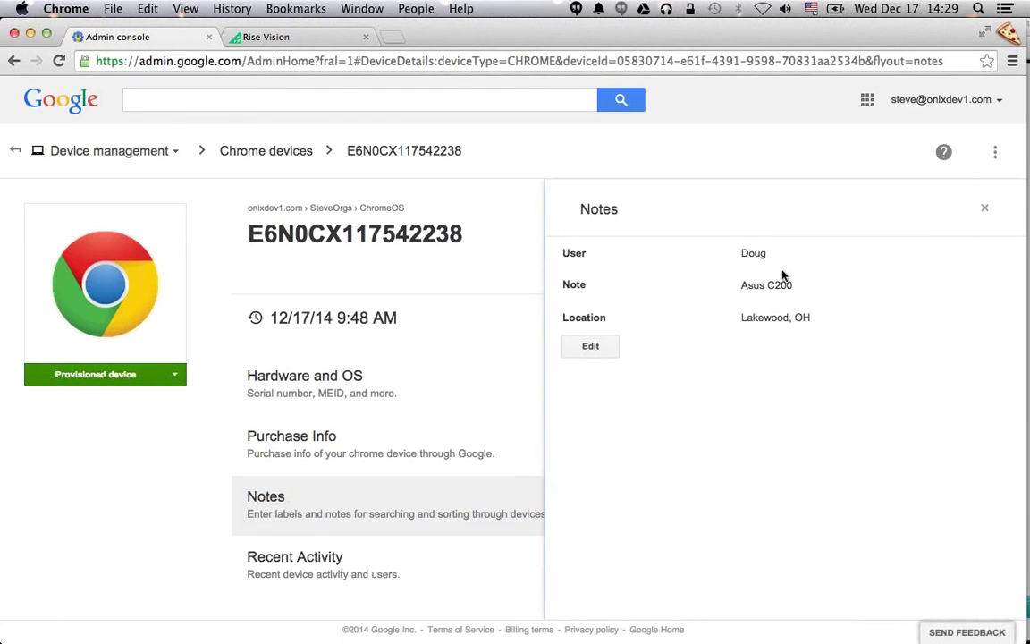
left_click(985, 208)
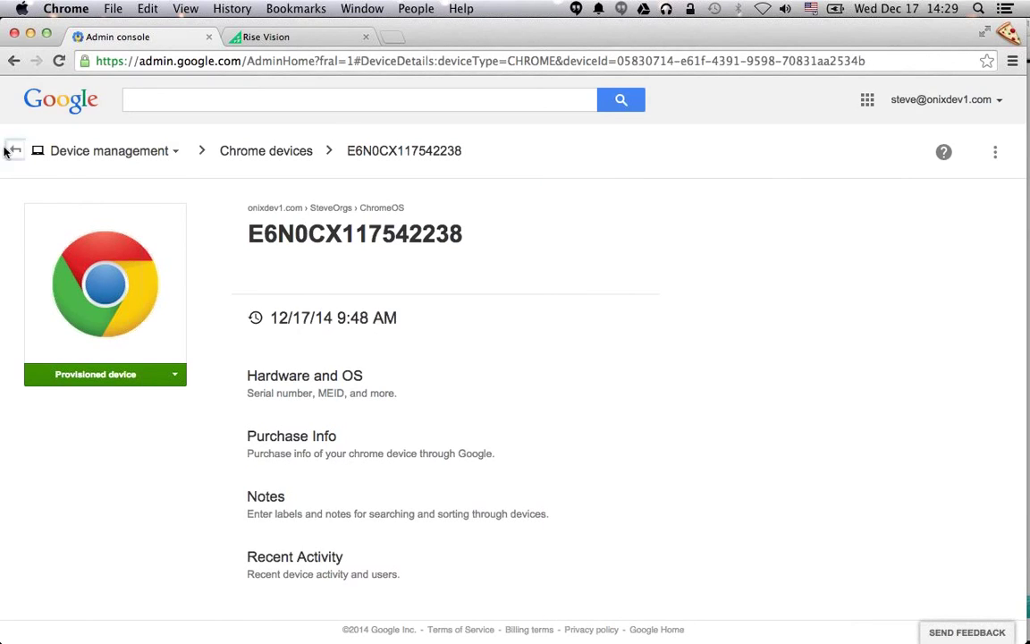
left_click(234, 152)
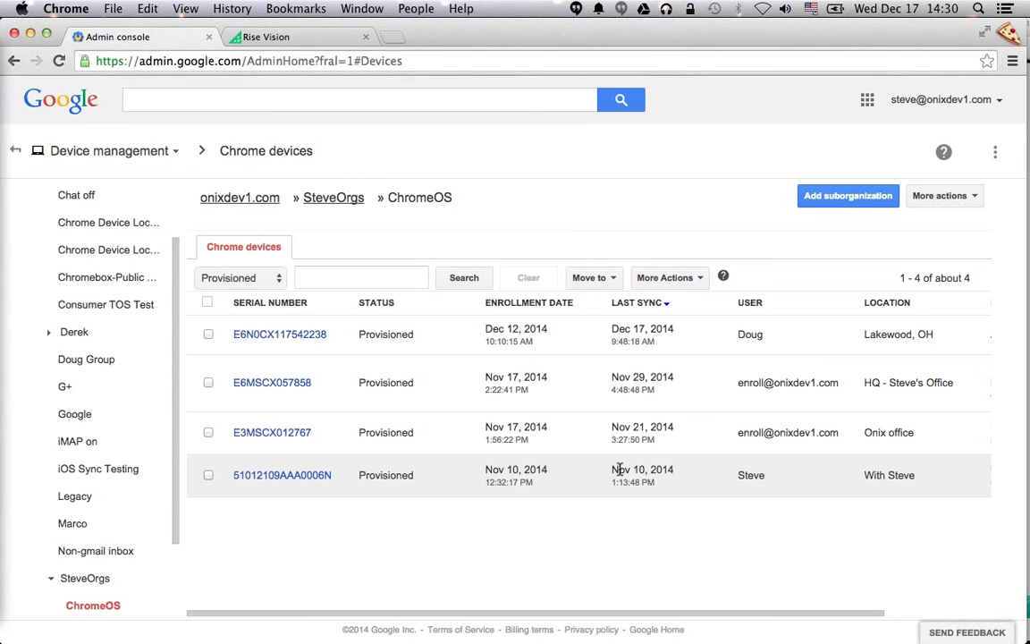
Step: Look through the devices in the Digital Signage suborganization of SteveOrgs, including their location and notes
scroll(104, 548, "down", 2)
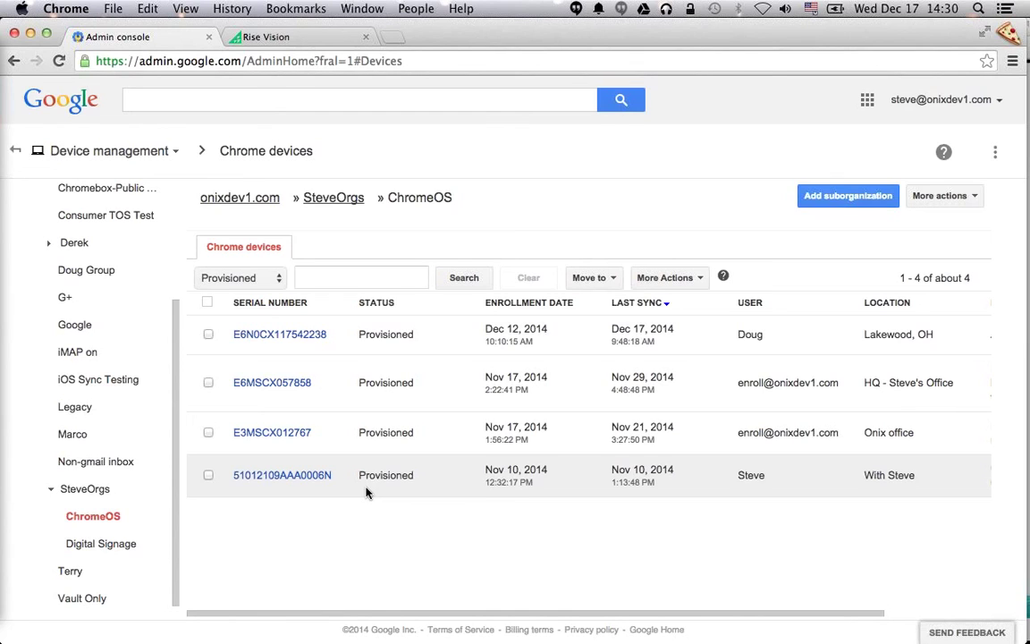
left_click(107, 542)
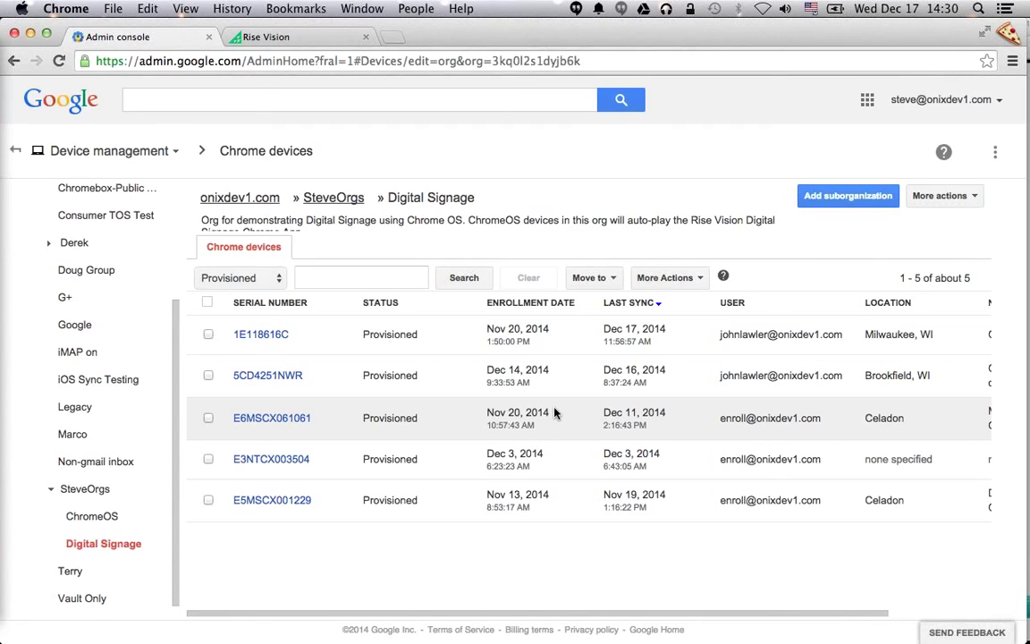
scroll(895, 380, "right", 3)
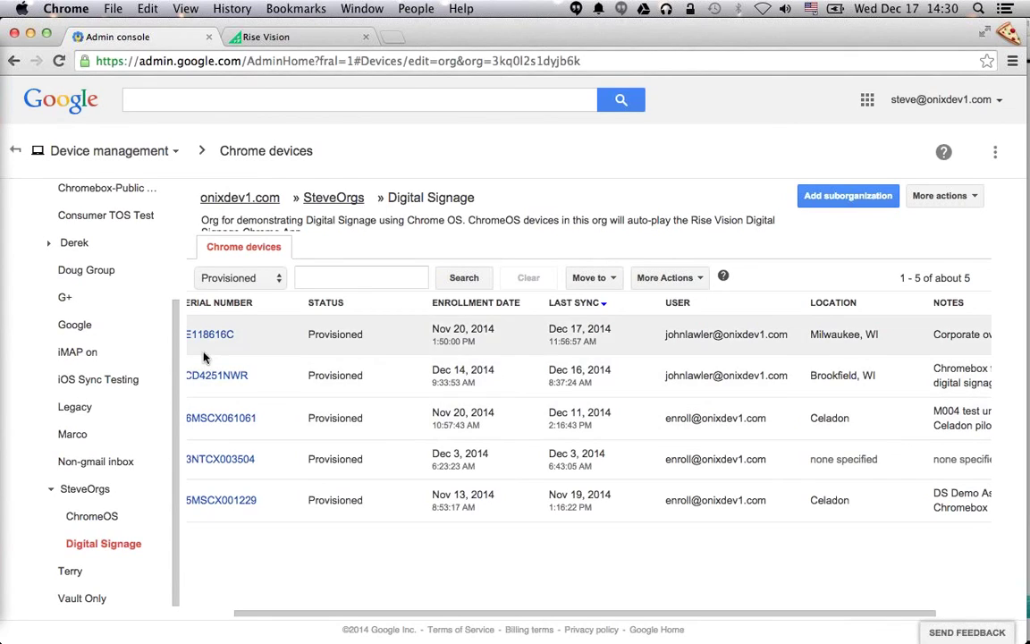
Step: Open the Chrome device settings for the Digital Signage organization at the Kiosk Settings section
left_click(123, 152)
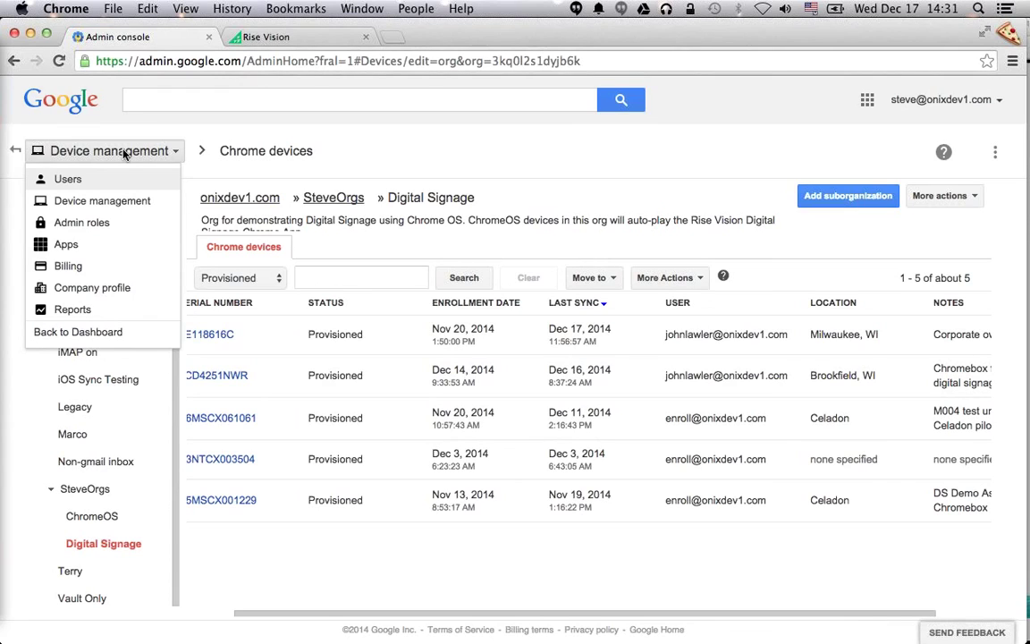
left_click(100, 202)
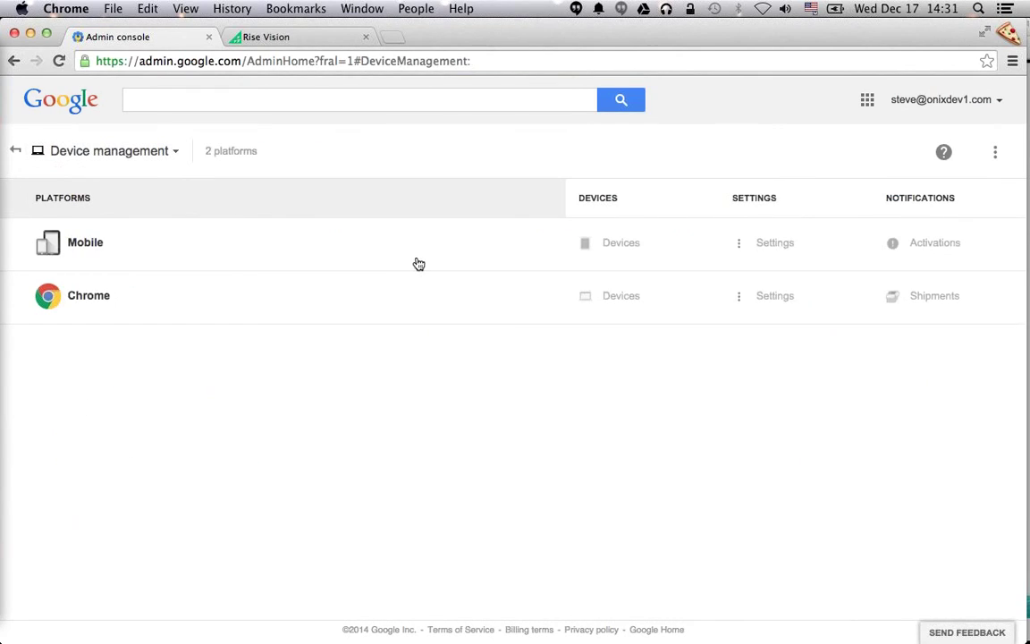
left_click(762, 297)
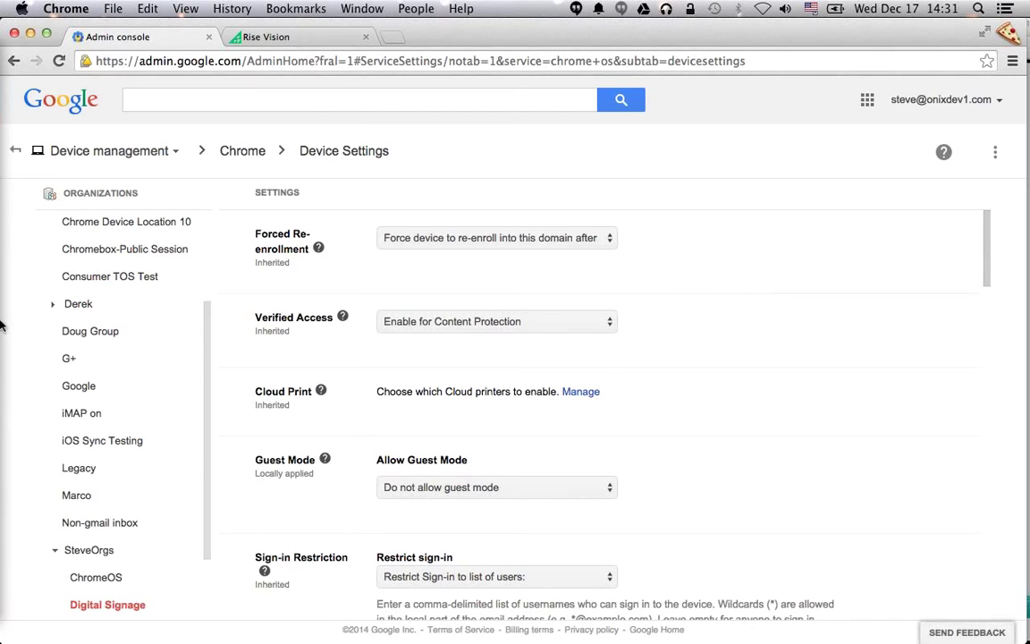
scroll(89, 385, "down", 3)
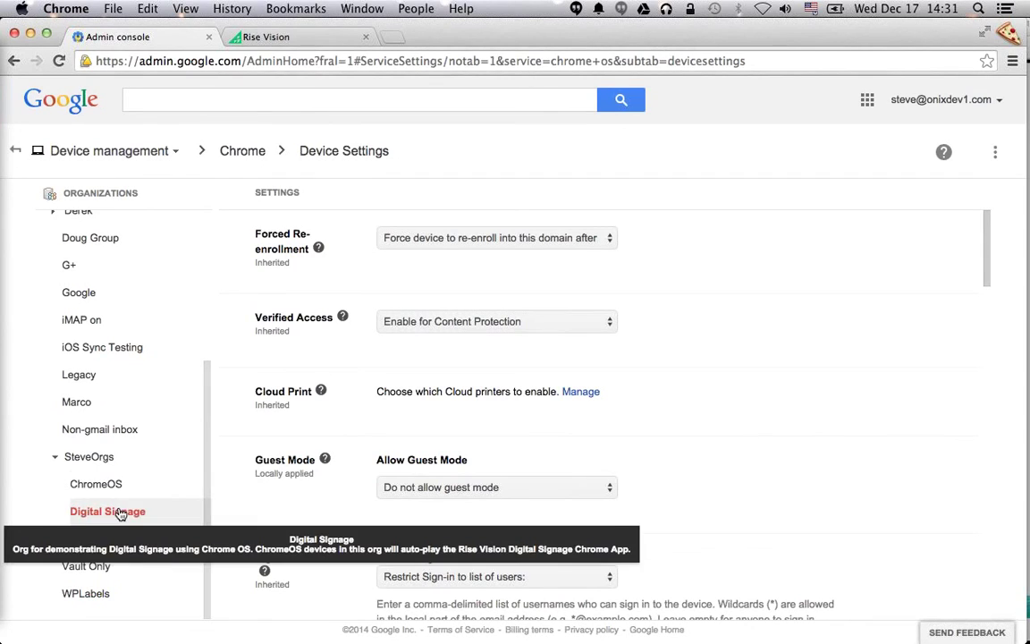
scroll(713, 409, "down", 10)
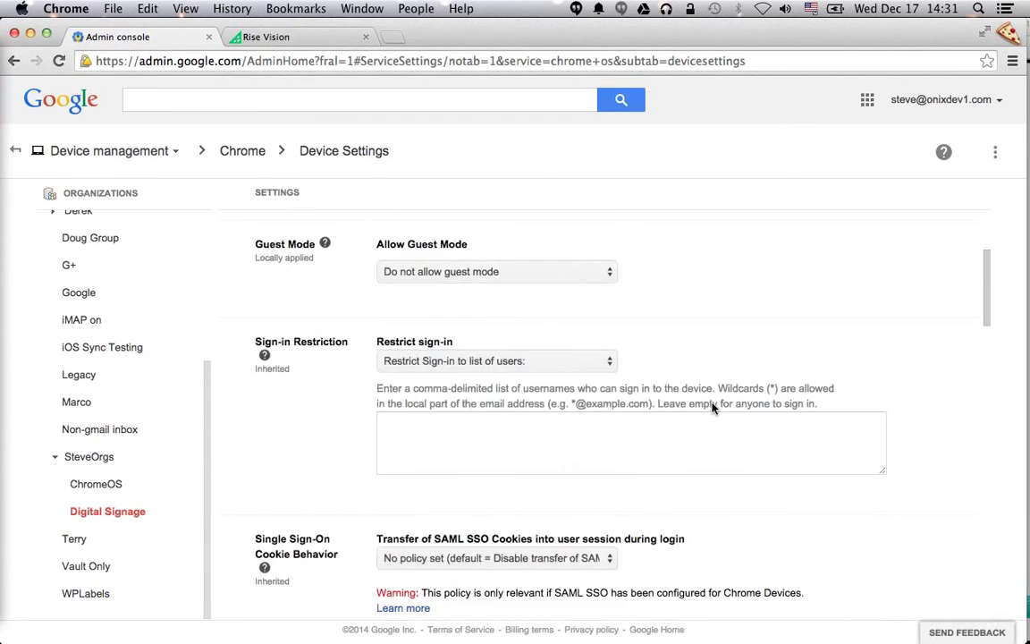
scroll(713, 408, "down", 5)
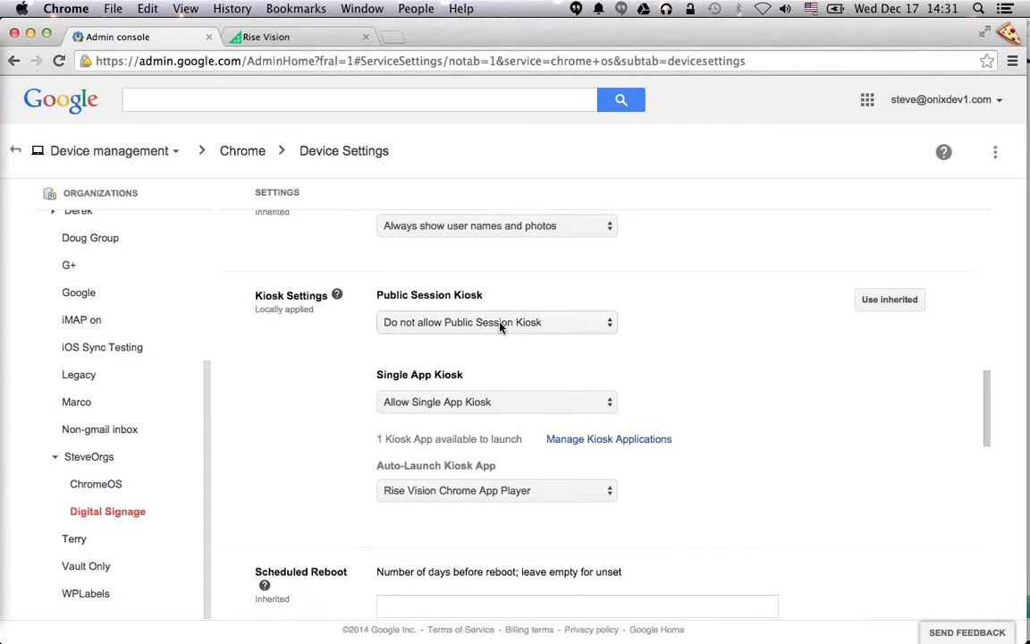
Step: Examine the available options for Public Session Kiosk and Single App Kiosk without changing them
left_click(500, 328)
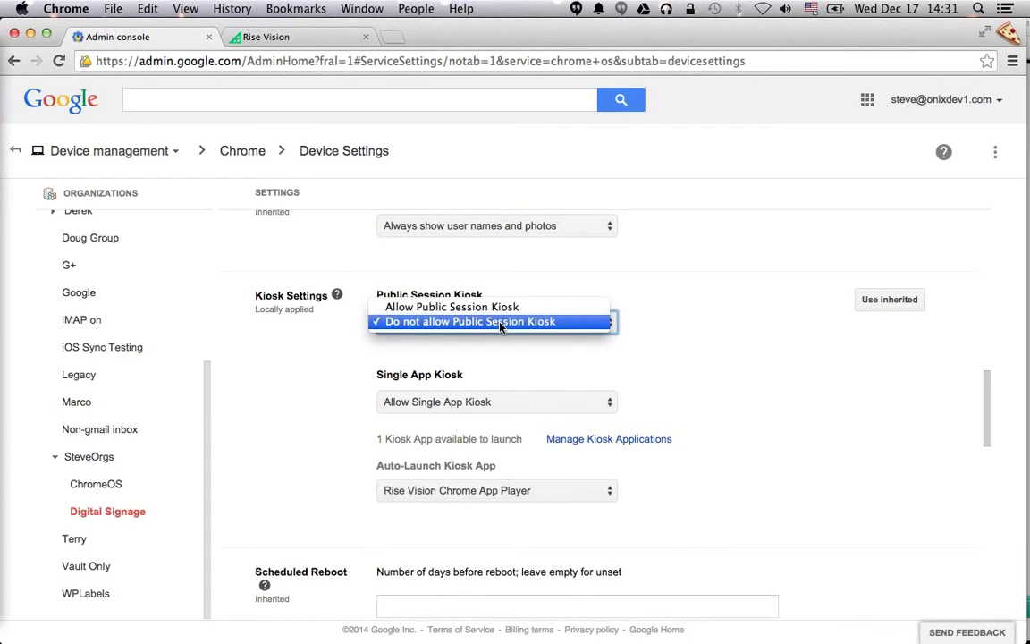
left_click(707, 334)
left_click(568, 402)
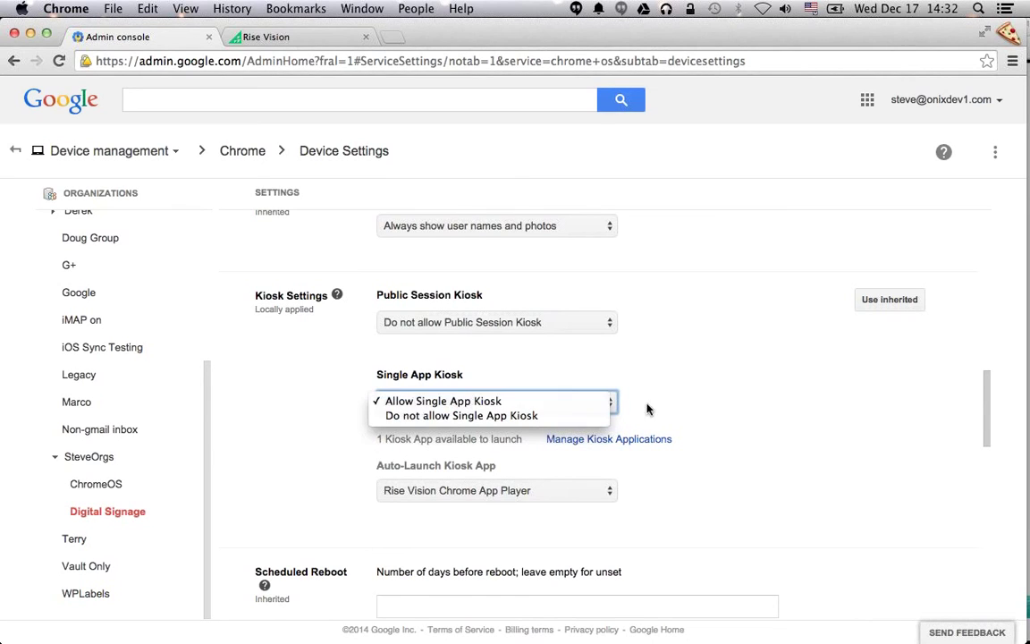
left_click(613, 433)
Step: Check the kiosk apps set for installation without saving, and select Rise Vision Chrome App Player as the auto-launch kiosk app
left_click(608, 439)
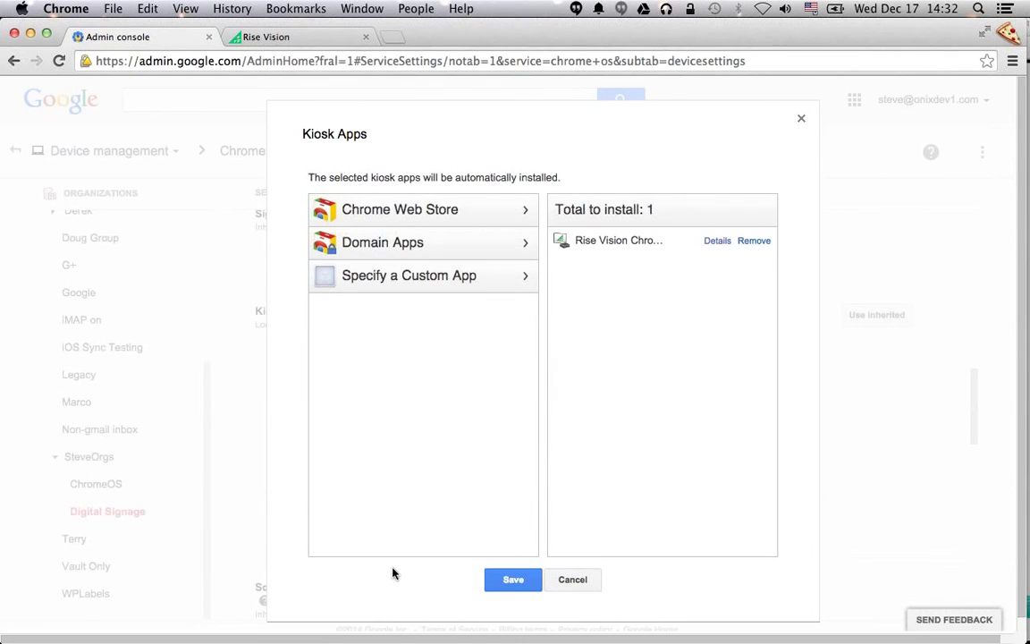
left_click(569, 583)
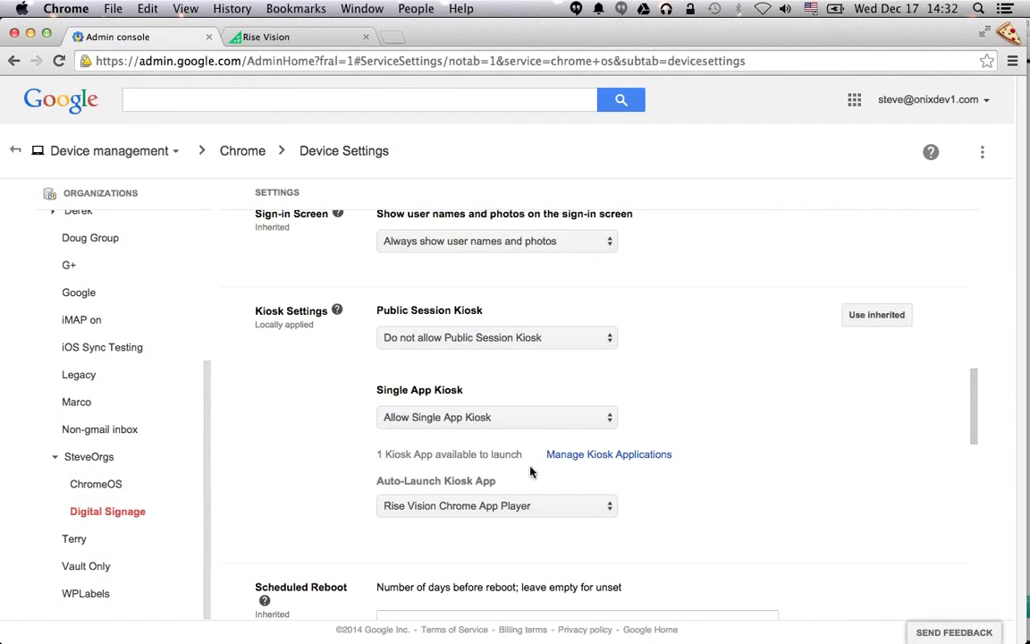
left_click(587, 453)
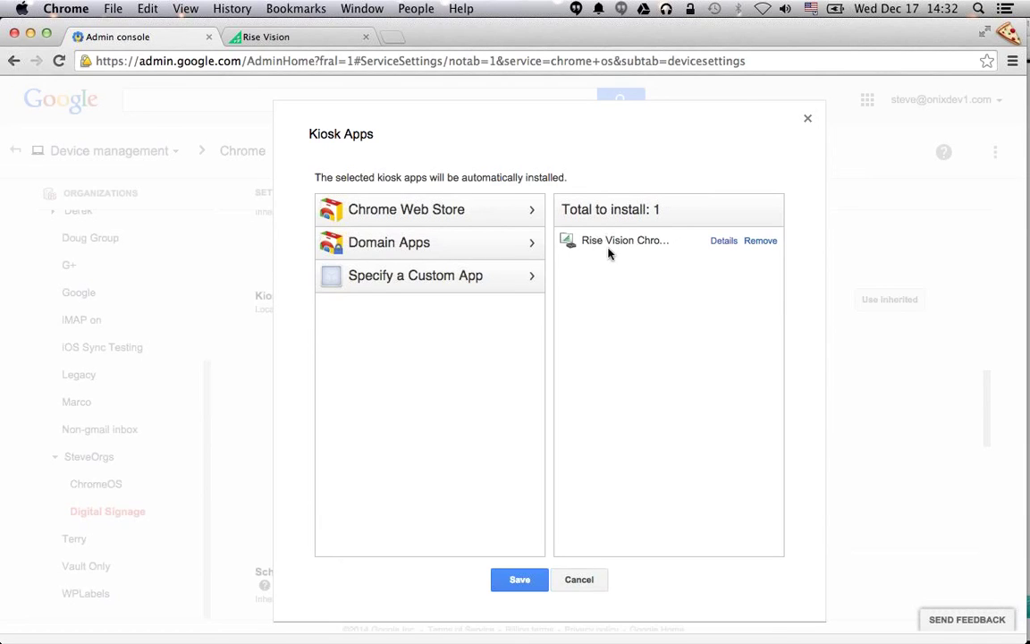
left_click(577, 582)
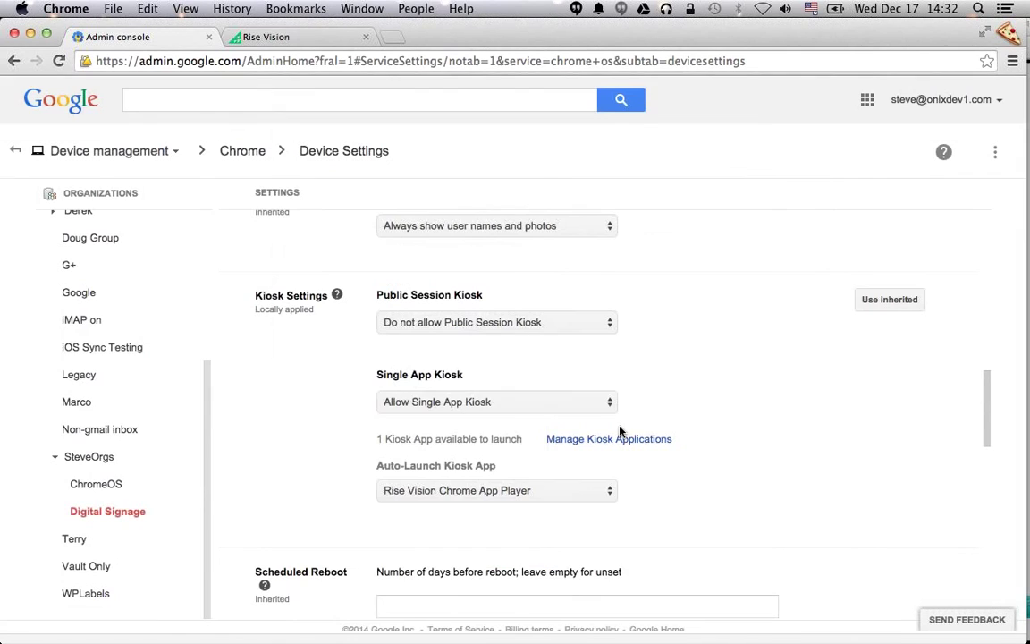
left_click(601, 490)
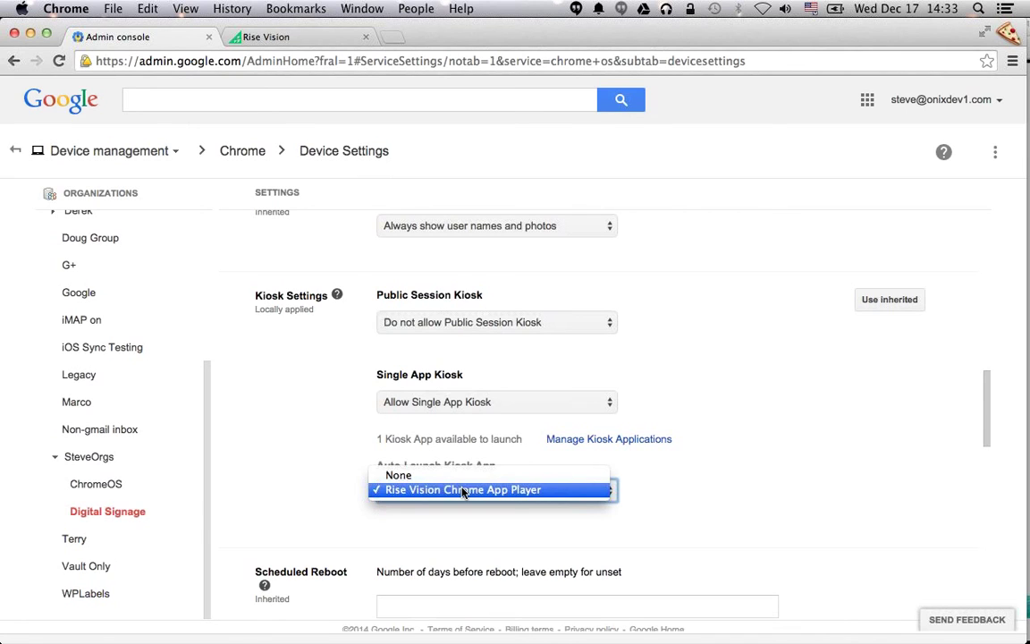
left_click(462, 490)
Step: Examine the auto update settings and the periods available for randomly scattering auto-updates
scroll(688, 504, "down", 3)
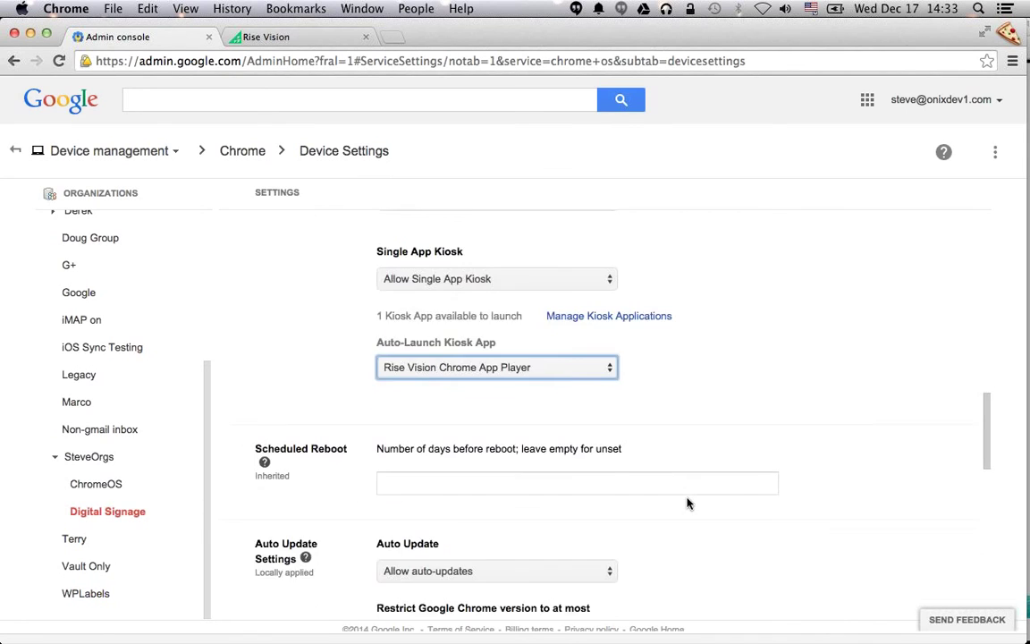
scroll(687, 503, "down", 4)
scroll(688, 504, "down", 3)
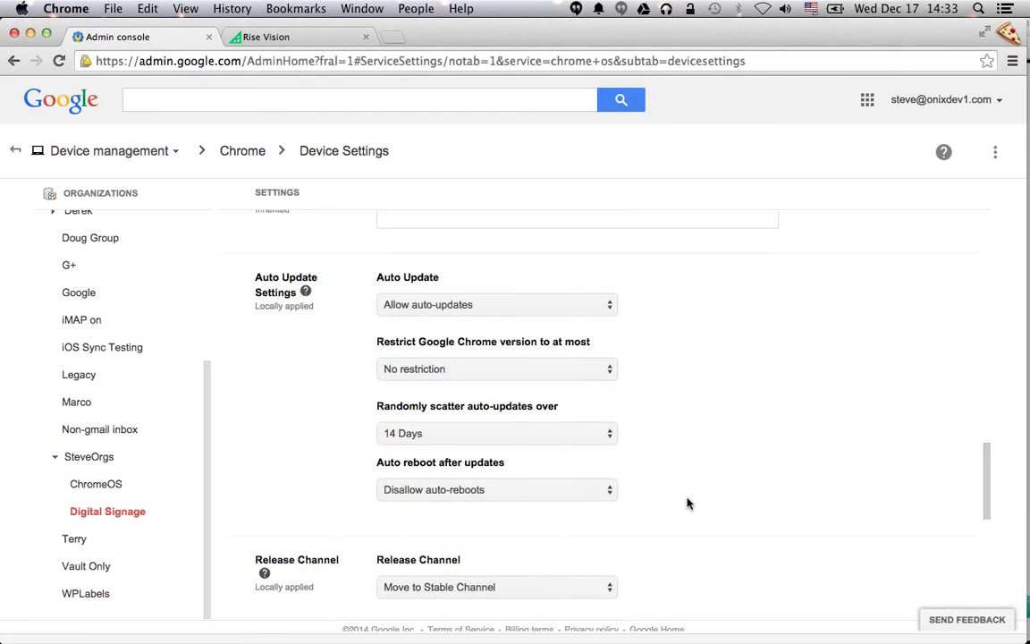
left_click(607, 433)
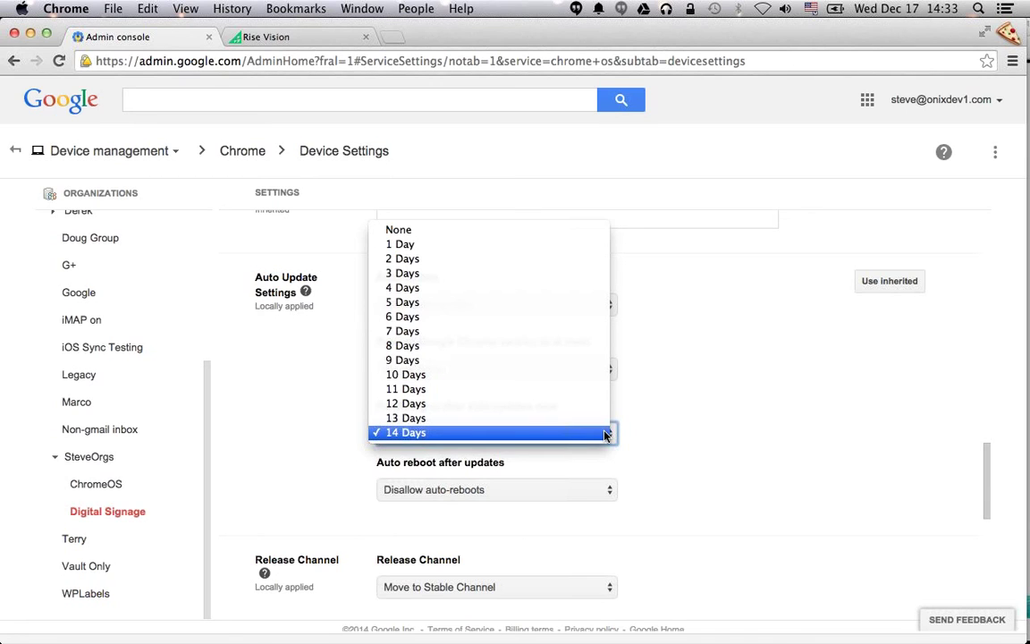
left_click(678, 436)
Step: Restrict the Google Chrome version to at most 39.* in the Digital Signage organization's auto update settings
scroll(678, 436, "down", 3)
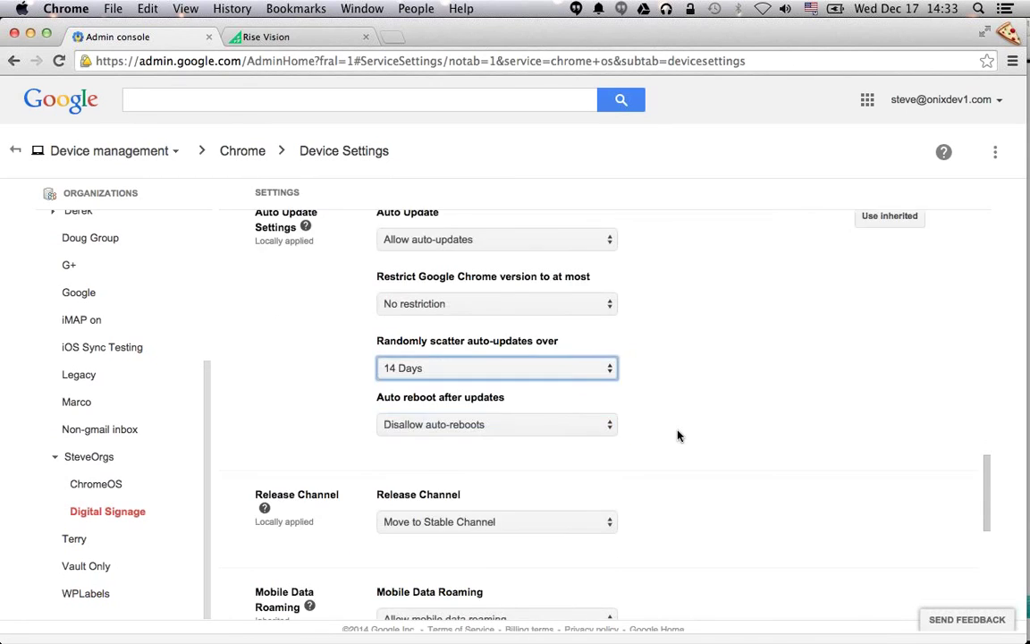
scroll(677, 435, "up", 3)
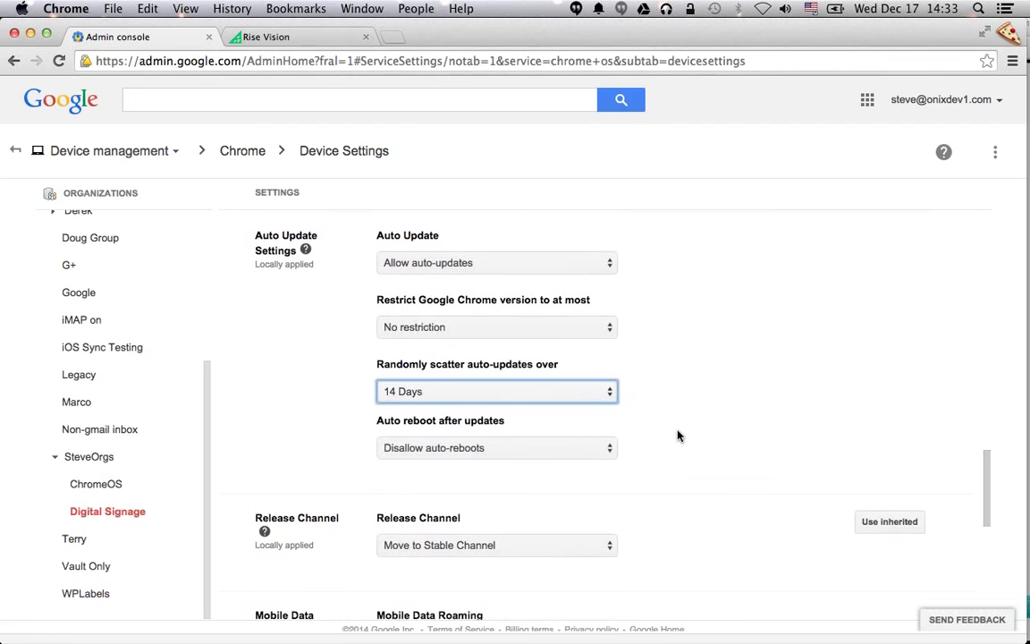
left_click(609, 329)
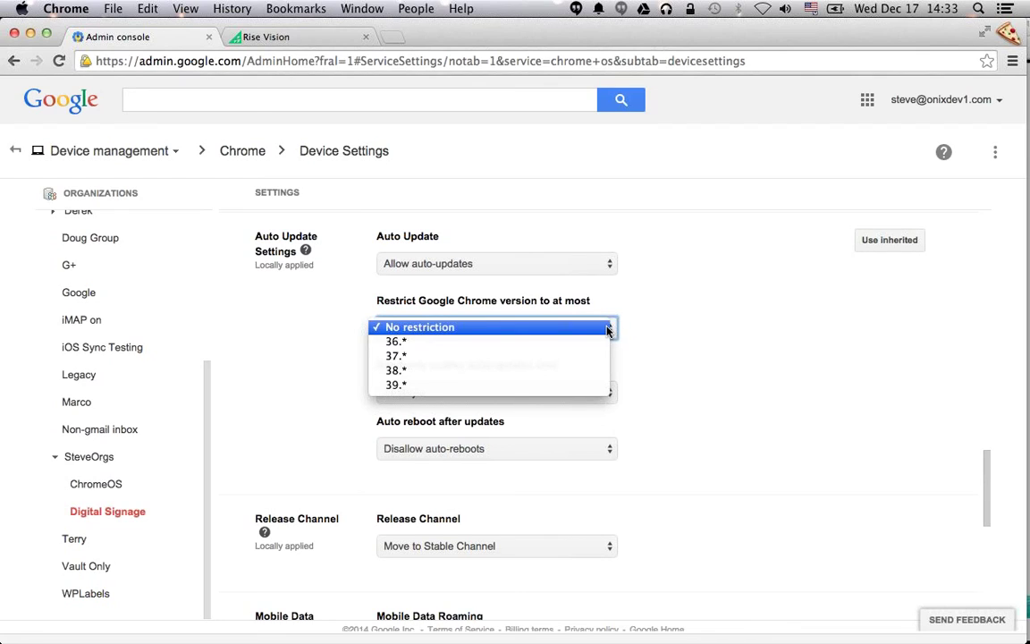
left_click(506, 389)
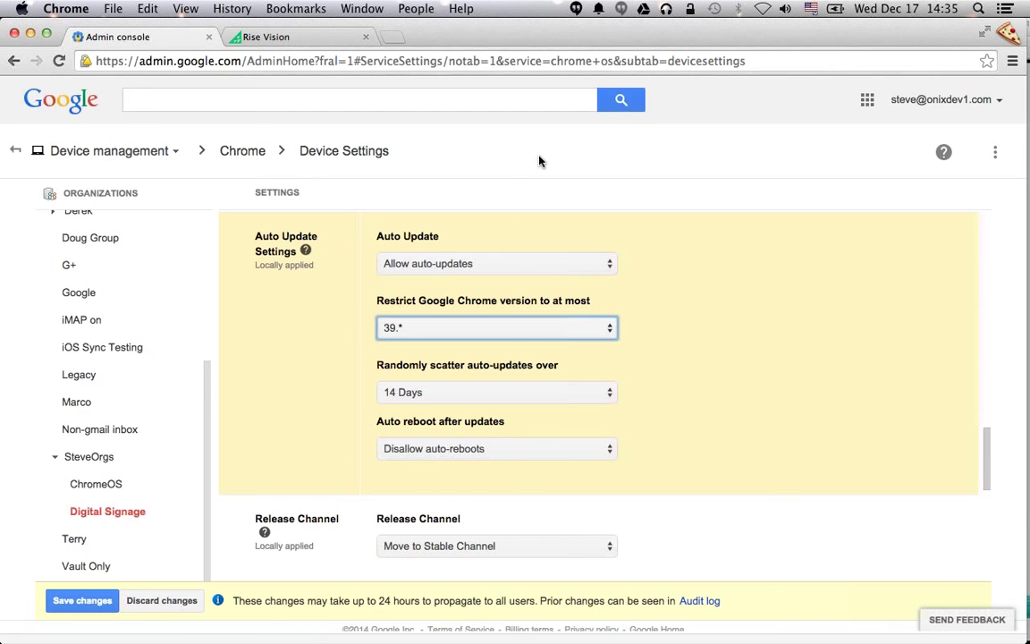
Step: Switch to the Rise Vision site
left_click(272, 40)
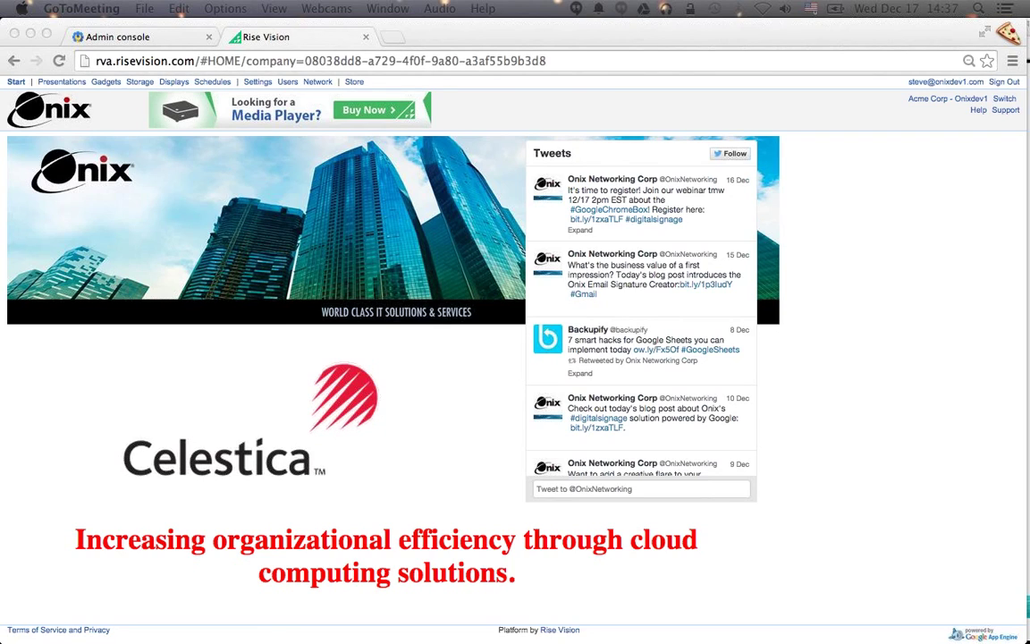
Step: Check the companies offered in the Select Company dialog without switching company
left_click(537, 42)
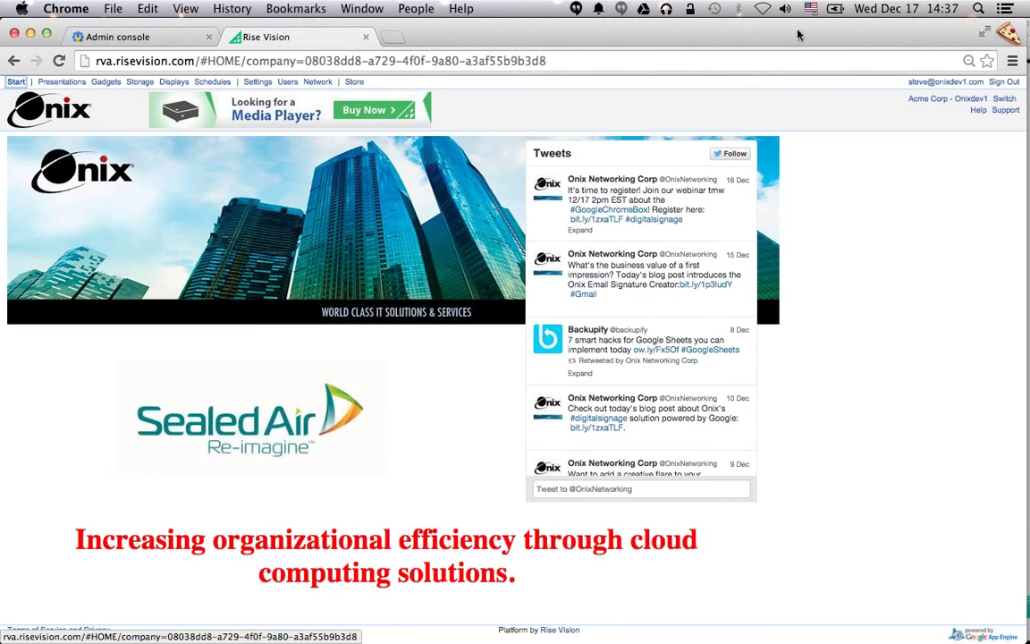
left_click(1004, 98)
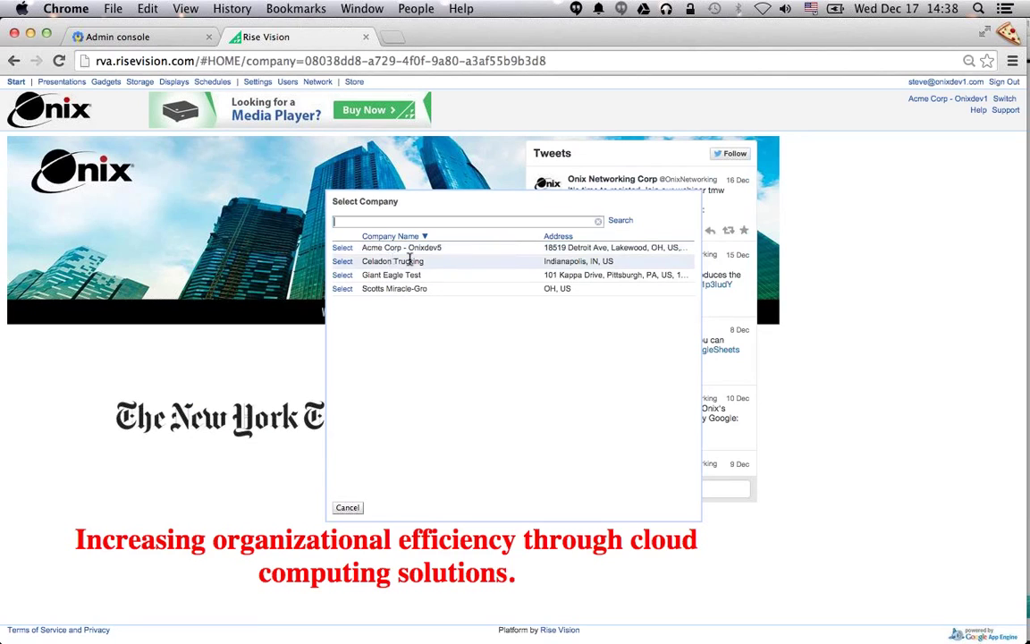
left_click(346, 509)
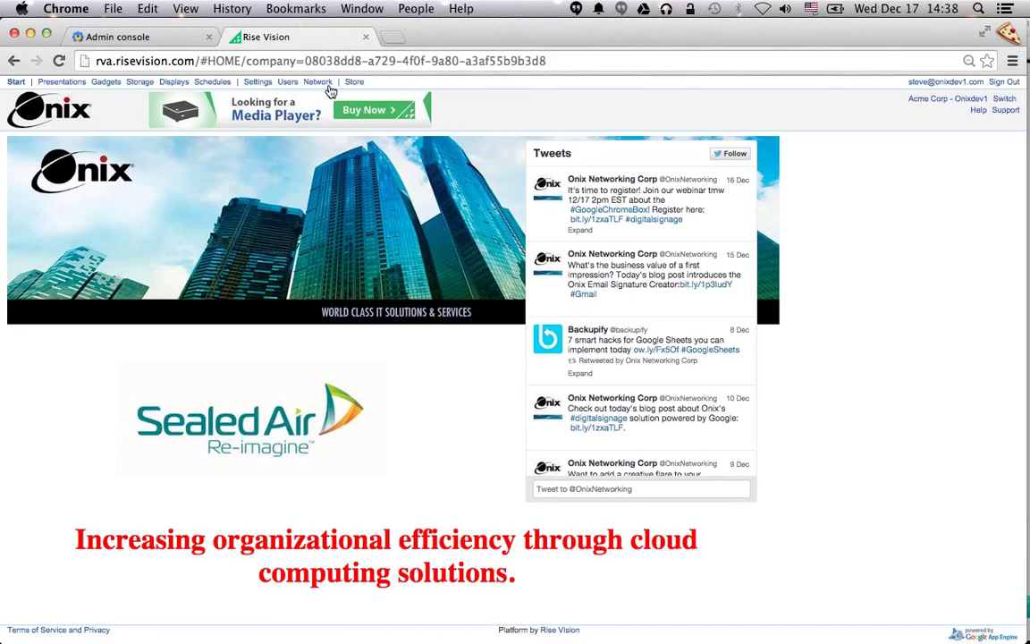
Step: Examine the roles assigned to the first account in the Users list and leave the record without saving
left_click(288, 82)
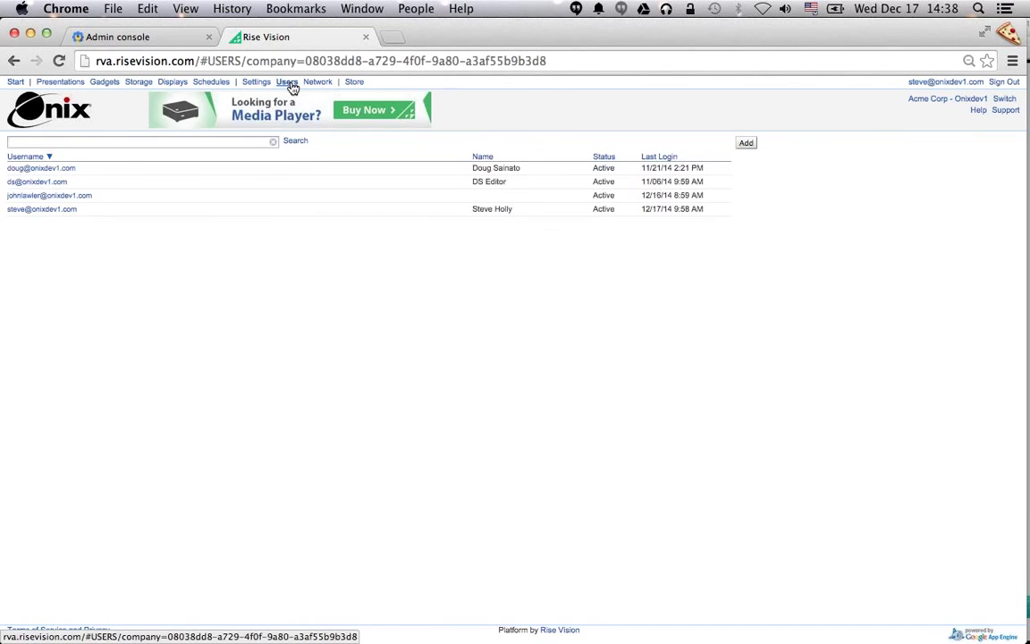
left_click(42, 168)
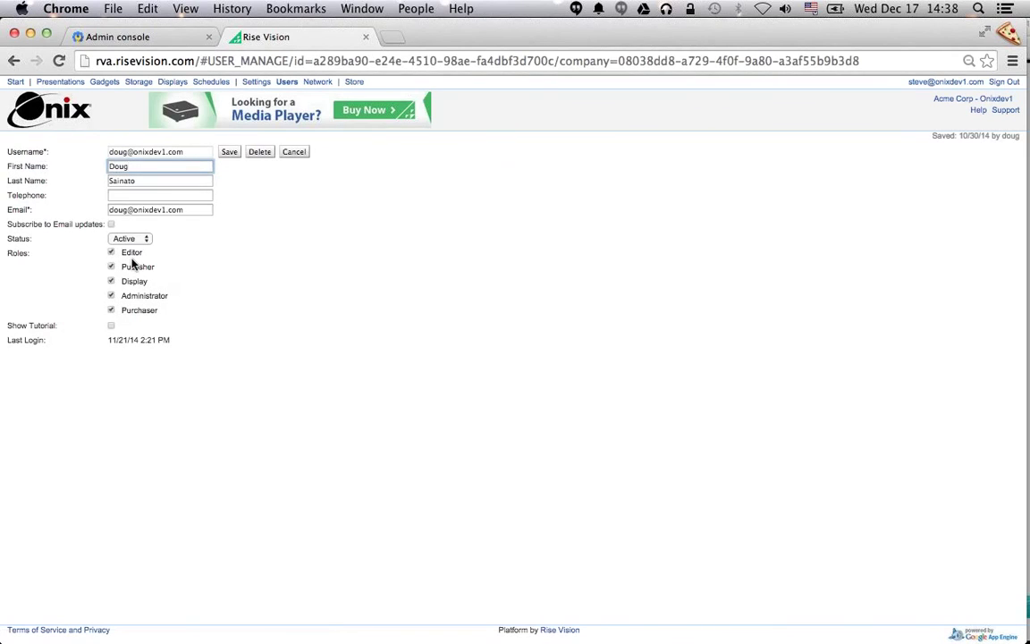
mouse_move(139, 290)
left_click(295, 153)
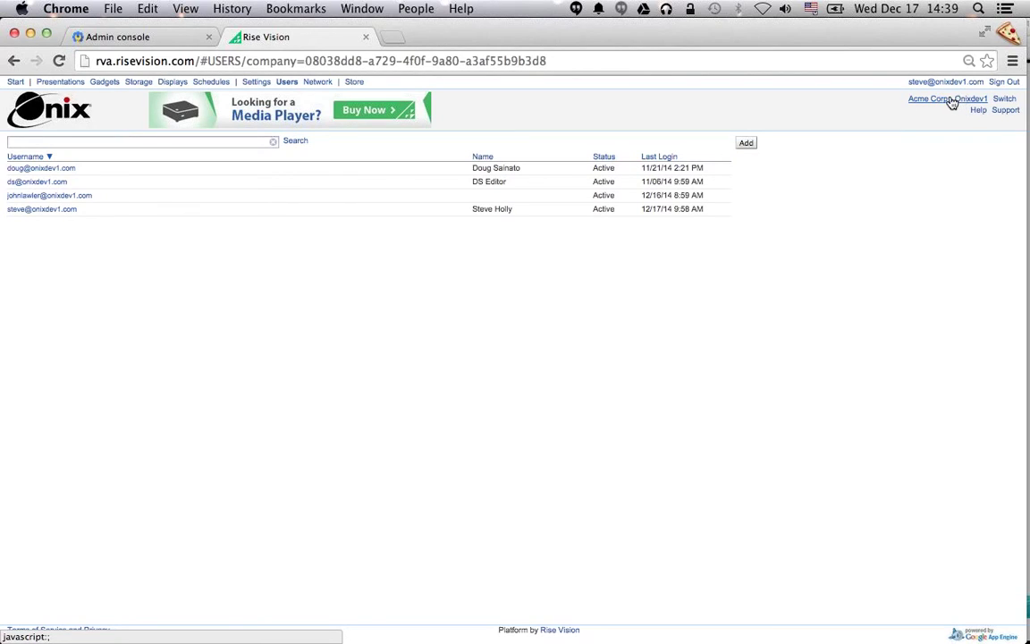
Step: Check the selectable companies again without switching, and examine the roles of the second account in the Users list
left_click(1004, 99)
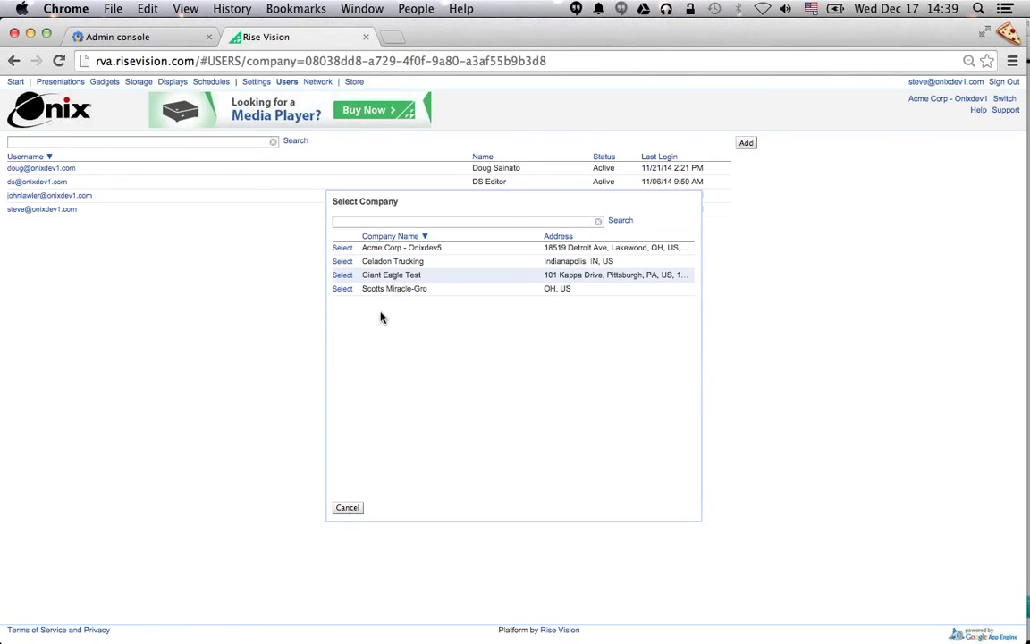
left_click(347, 508)
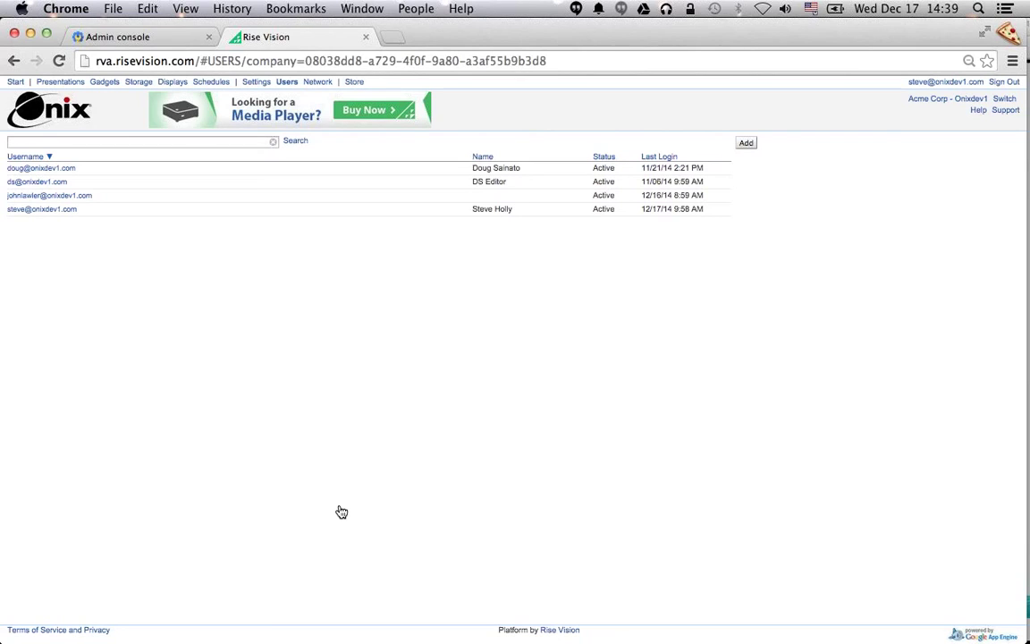
left_click(35, 182)
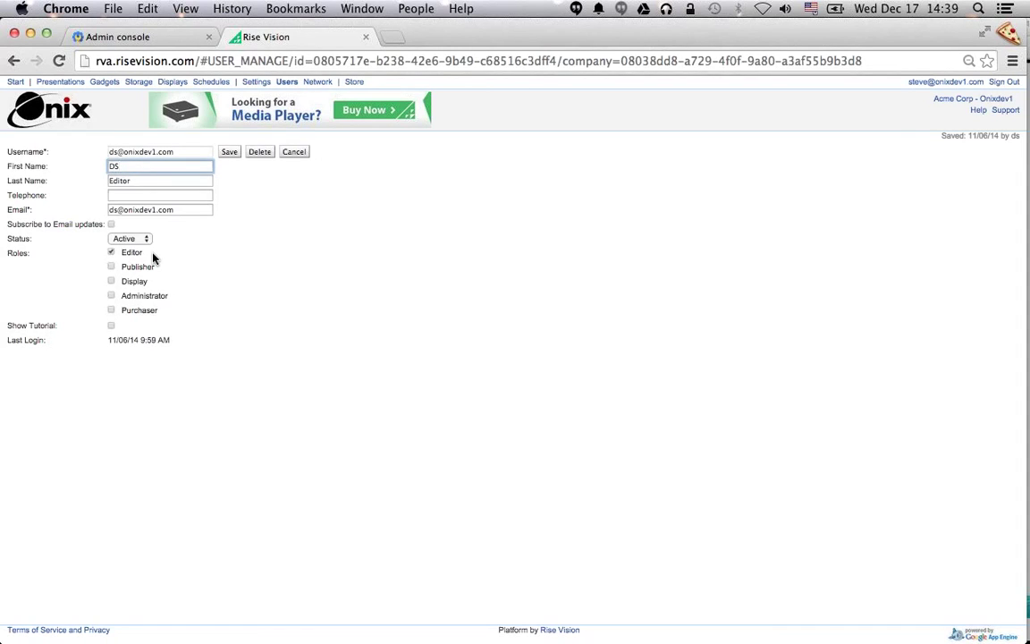
Step: Open the Burkes Resturaunt presentation and examine the actions available for its Revised state
left_click(62, 84)
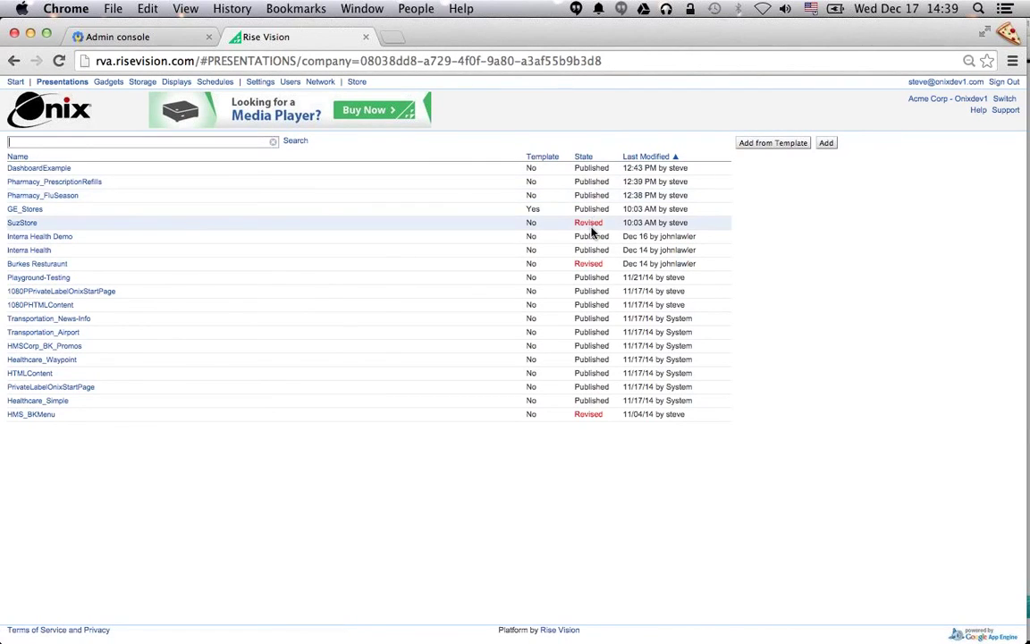
key("super+plus")
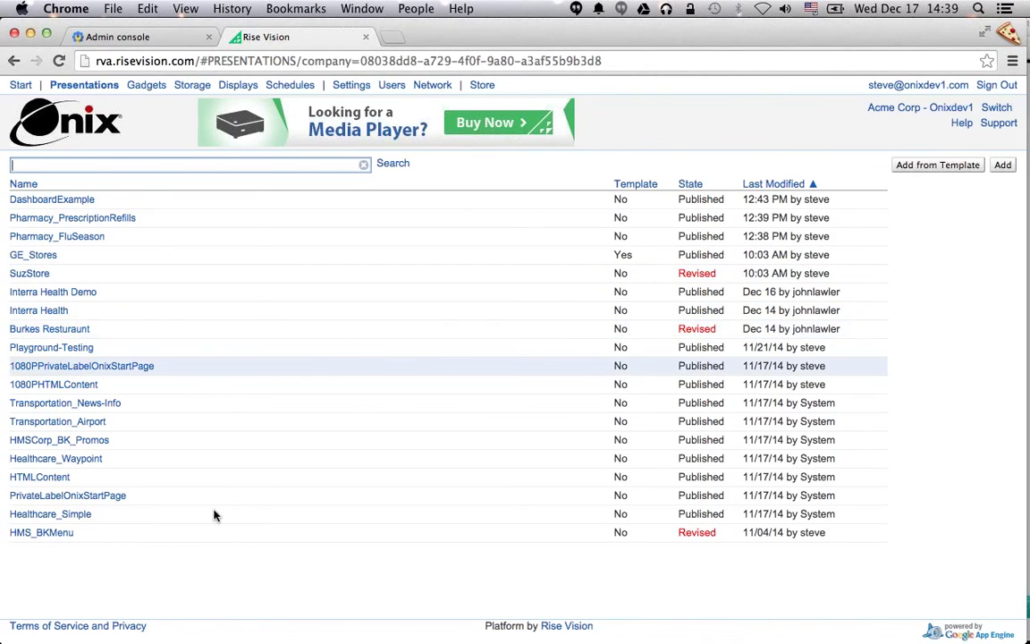
left_click(39, 330)
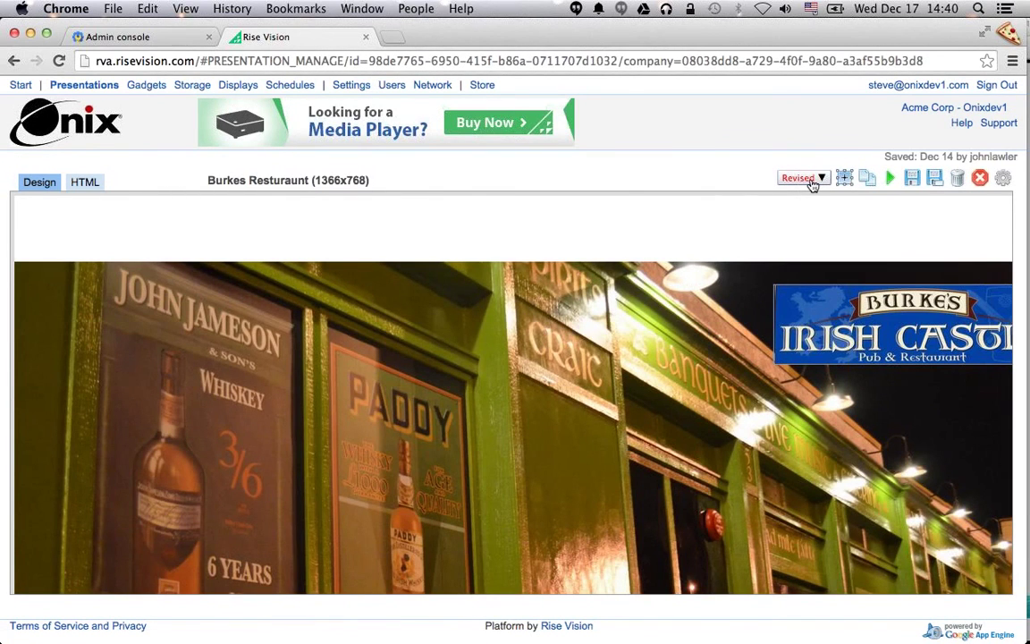
left_click(812, 181)
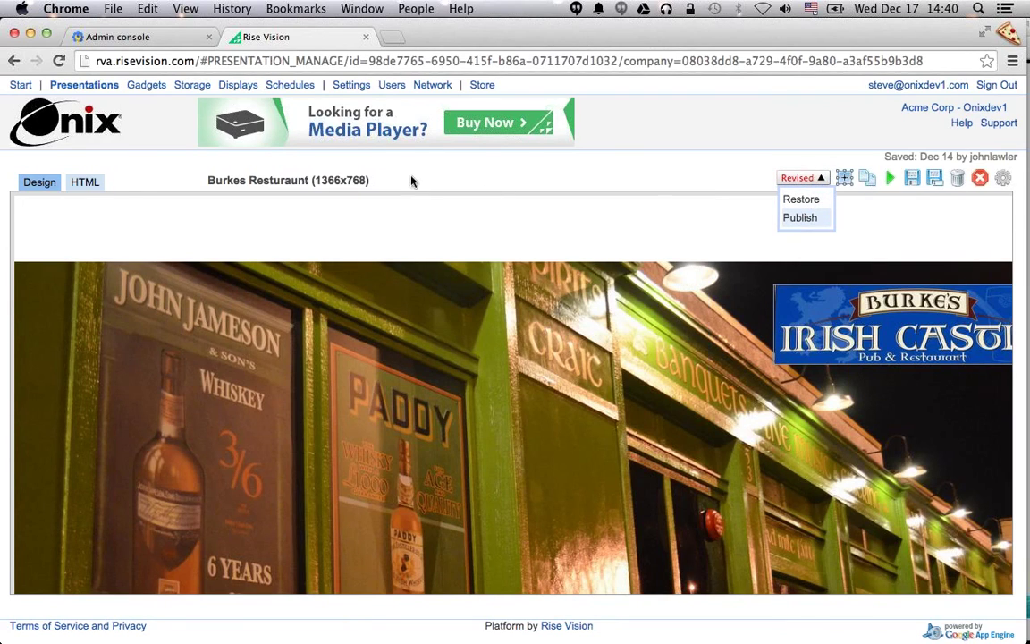
Step: Leave the presentation for the start page, recheck the first user's record and exit it without saving
left_click(25, 86)
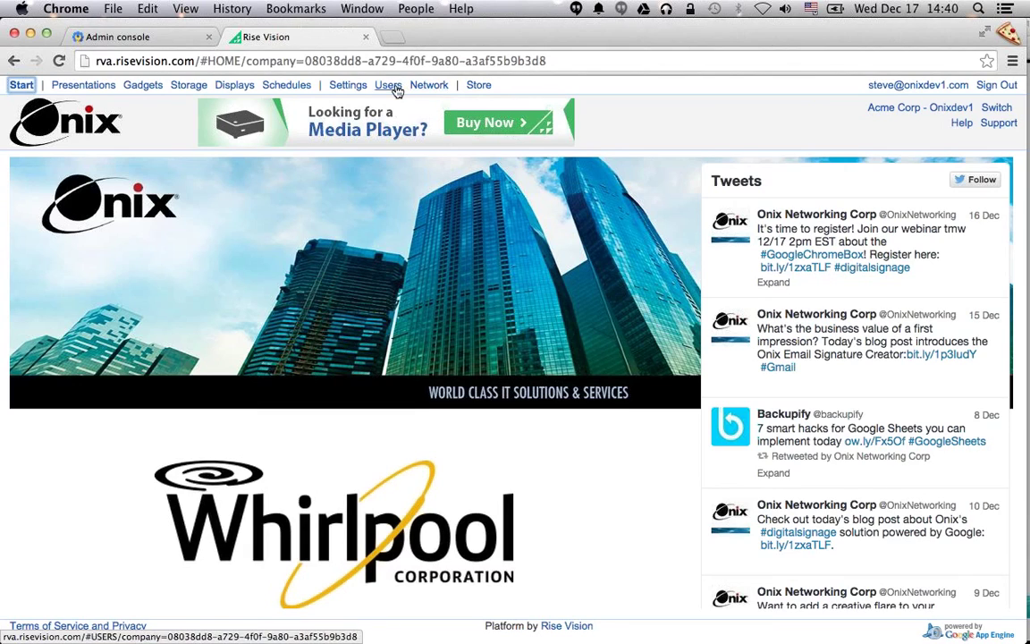
left_click(394, 90)
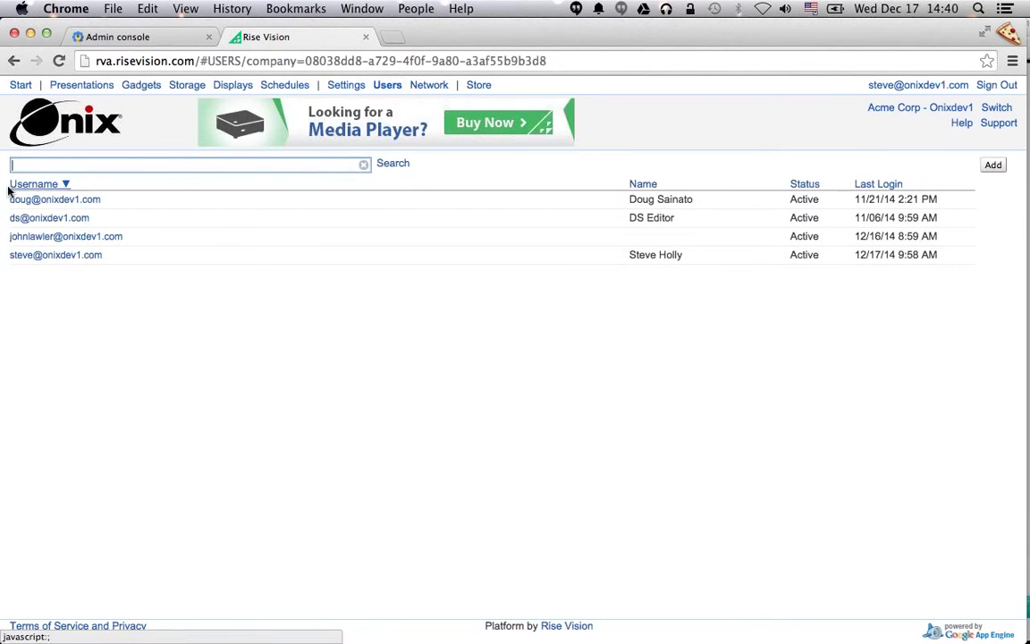
left_click(40, 201)
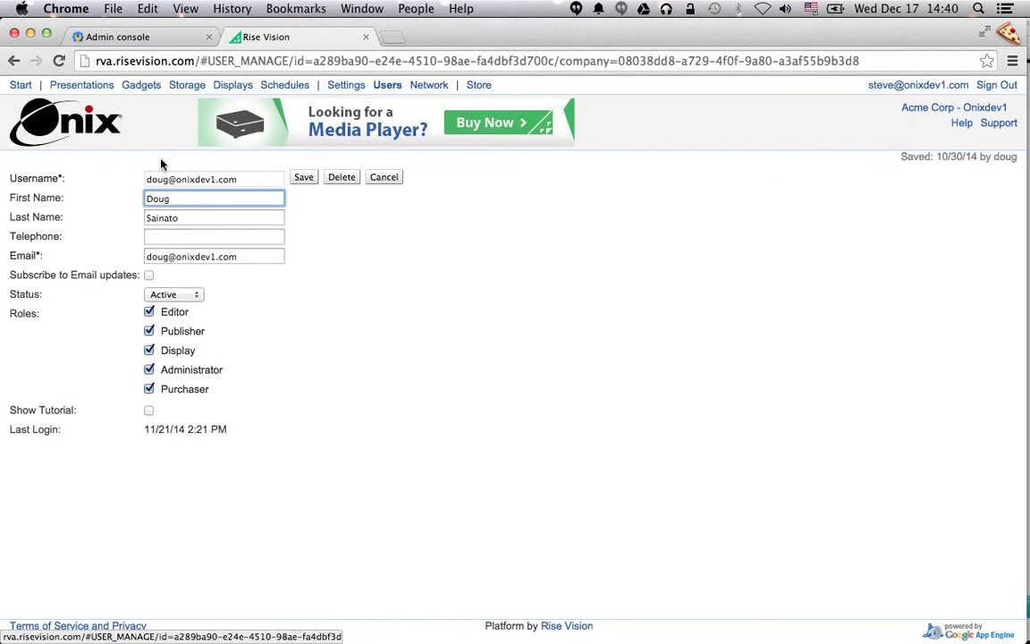
left_click(382, 179)
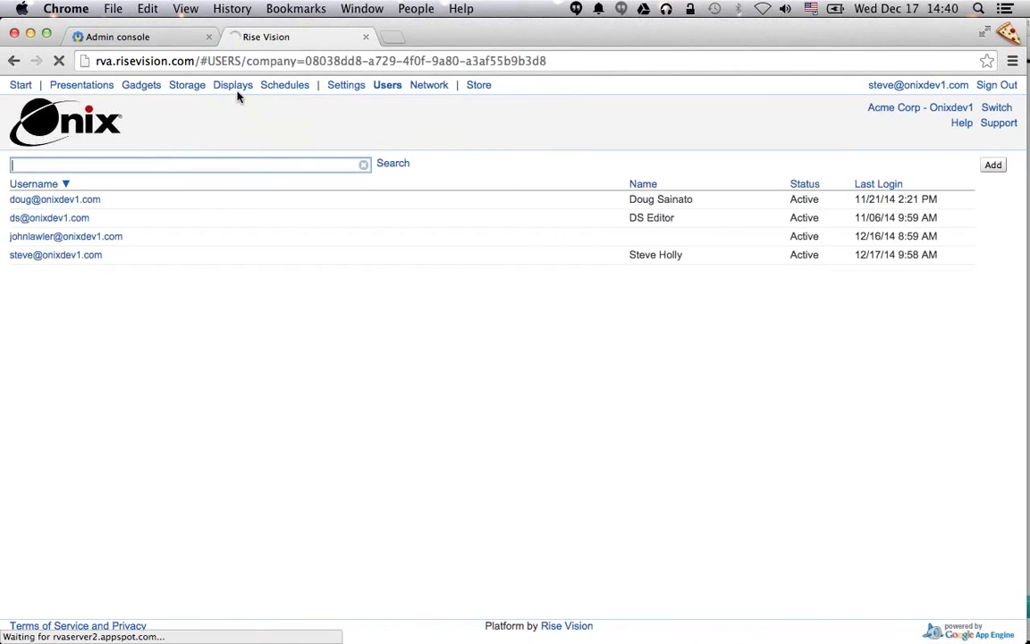
Step: Examine the connection status of the company's displays, including M075ChromeBox-OnixDemoUnit and the display with 0x0 resolution
left_click(237, 85)
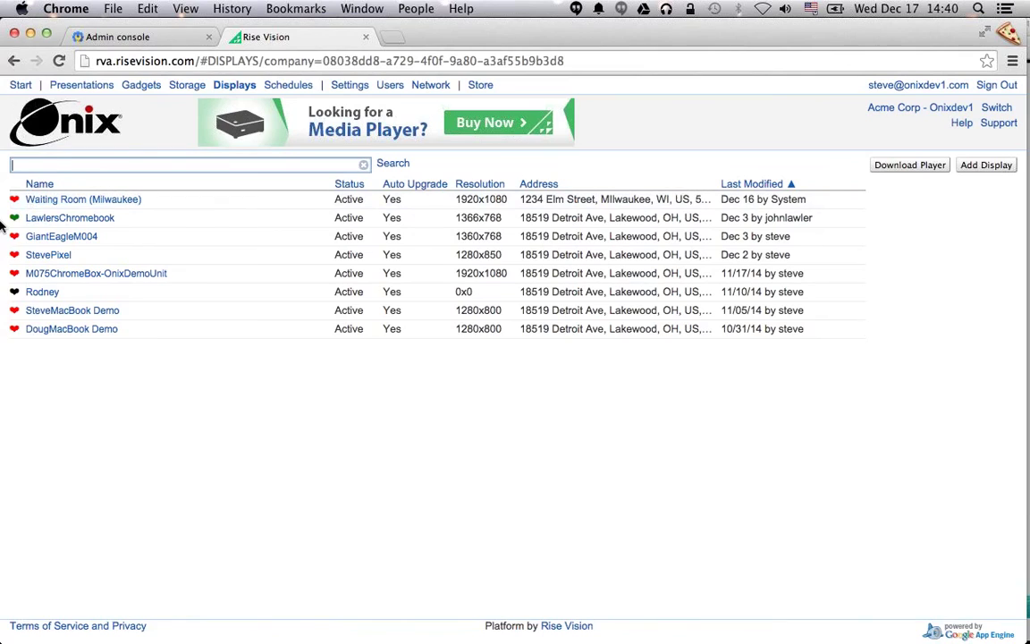
mouse_move(15, 199)
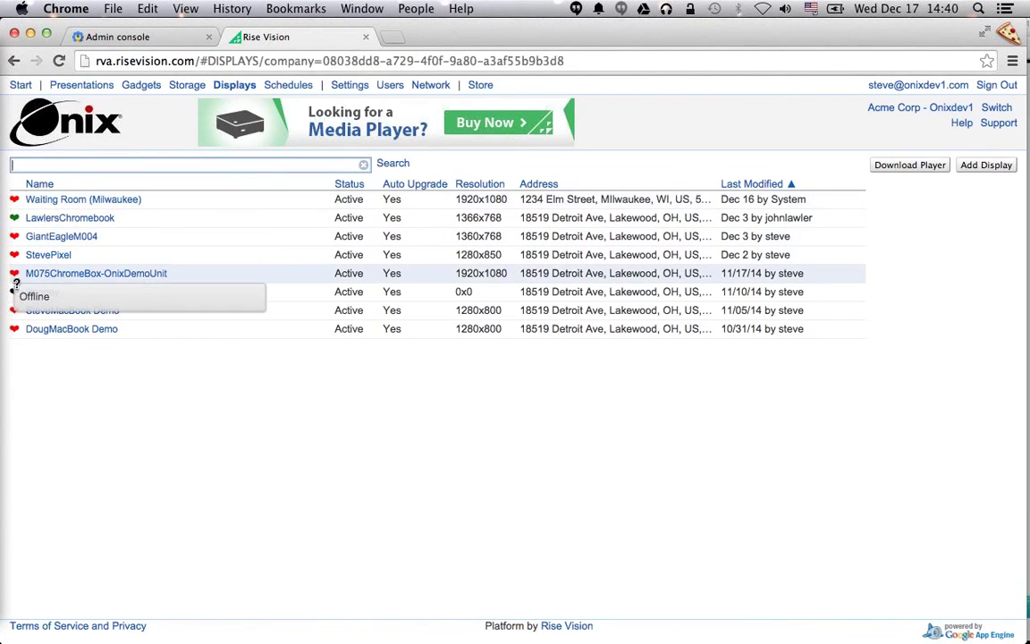
mouse_move(14, 292)
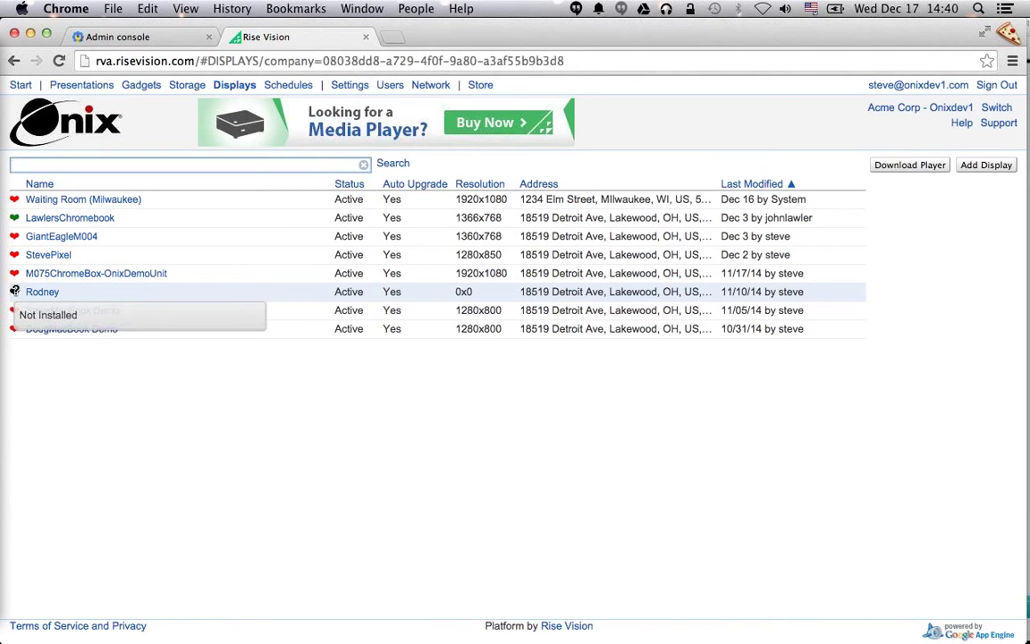
Step: Switch to the Google Admin console, view the Chrome Management page, and return to the Rise Vision displays list
left_click(89, 40)
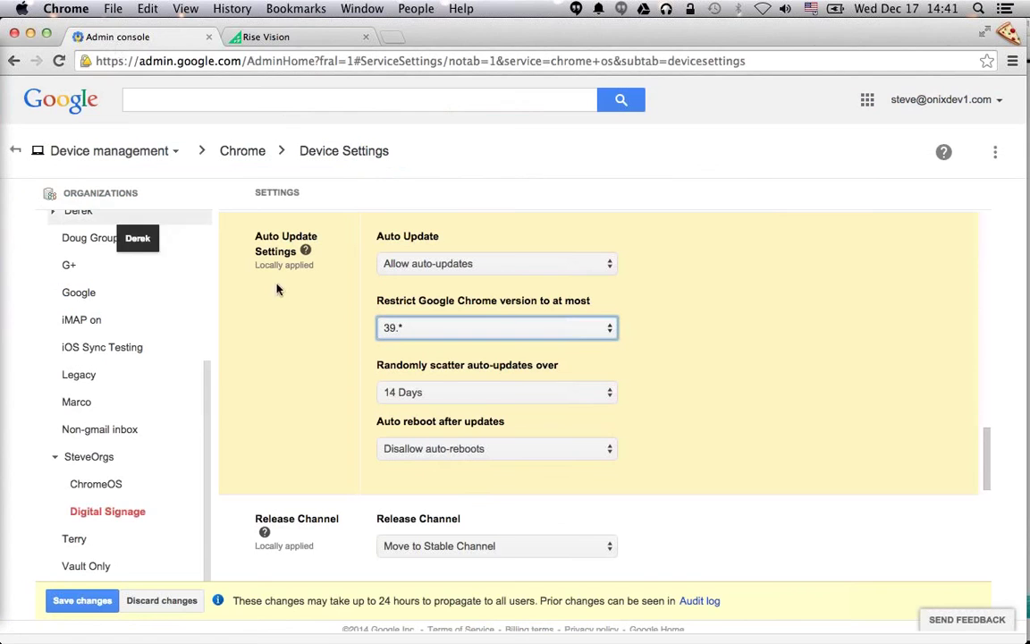
left_click(240, 154)
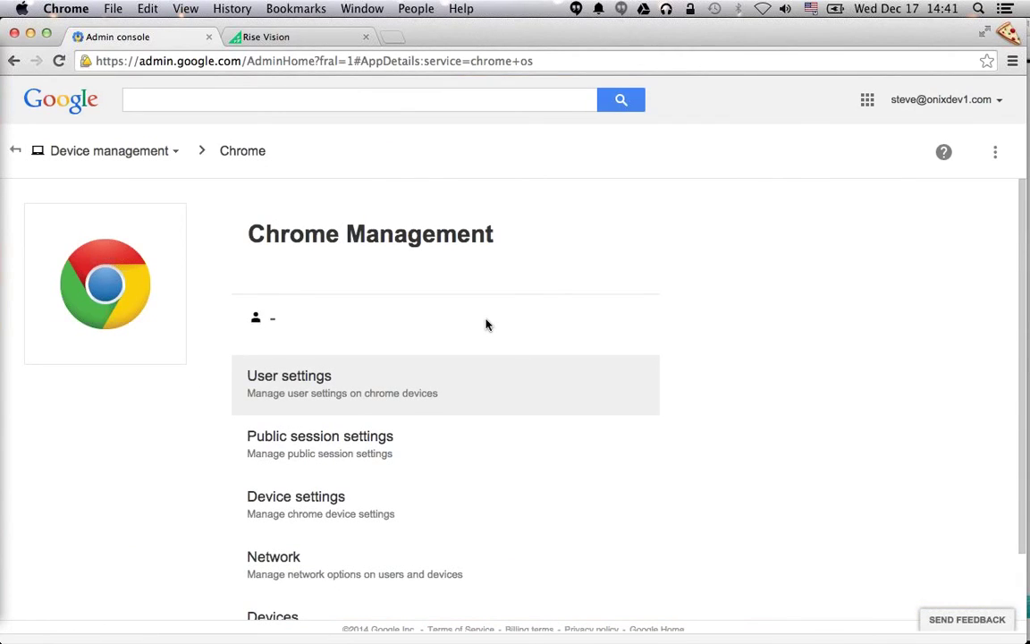
left_click(270, 37)
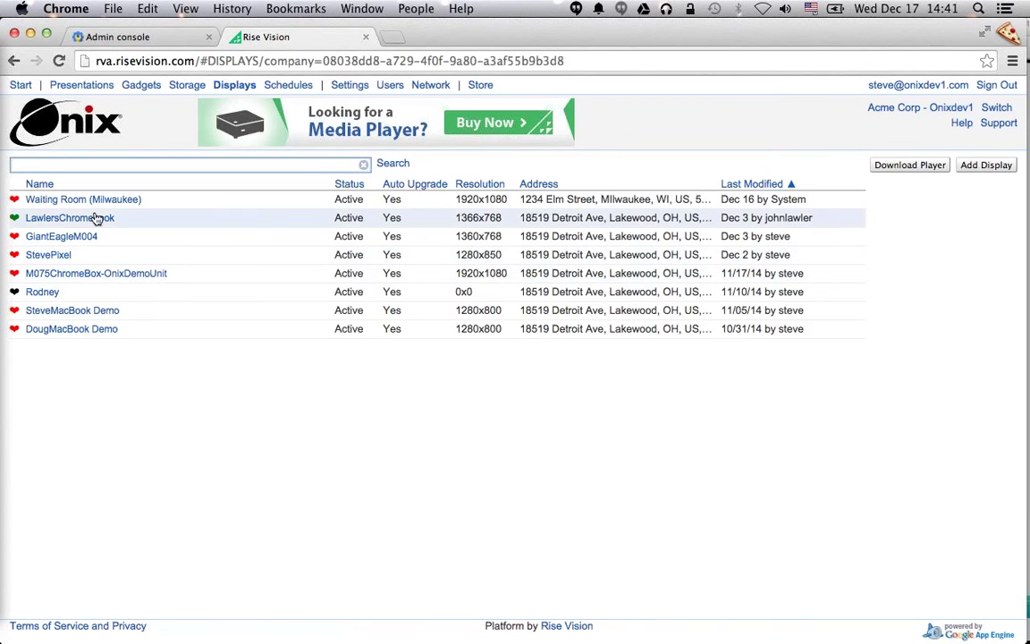
Step: Examine the address, reboot and Player Browser settings of the MacBook demo display modified on 11/05/14, and return to the displays list
left_click(73, 310)
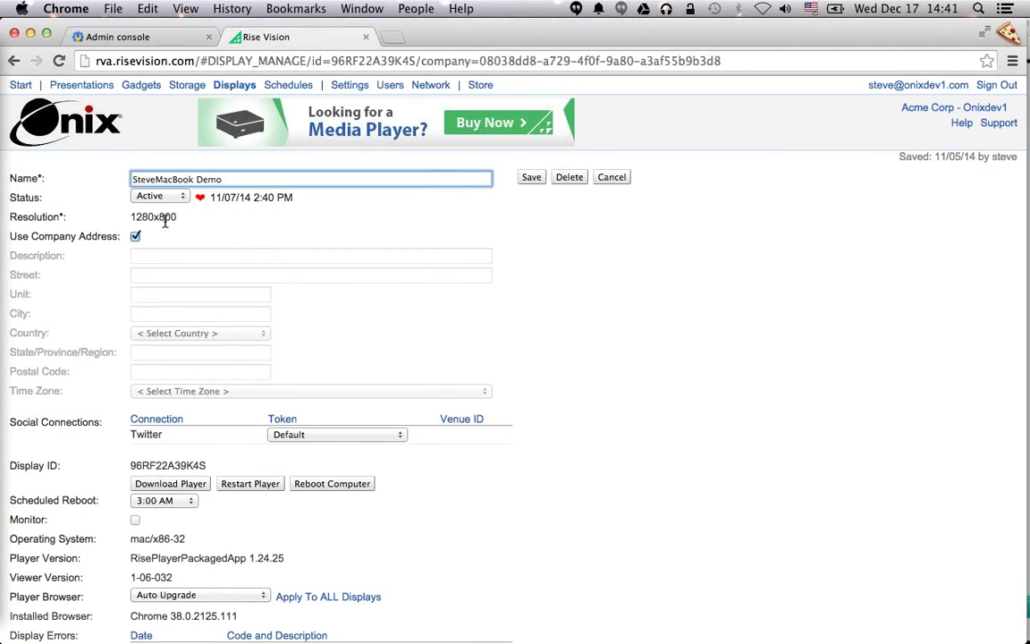
left_click(135, 237)
scroll(367, 363, "down", 2)
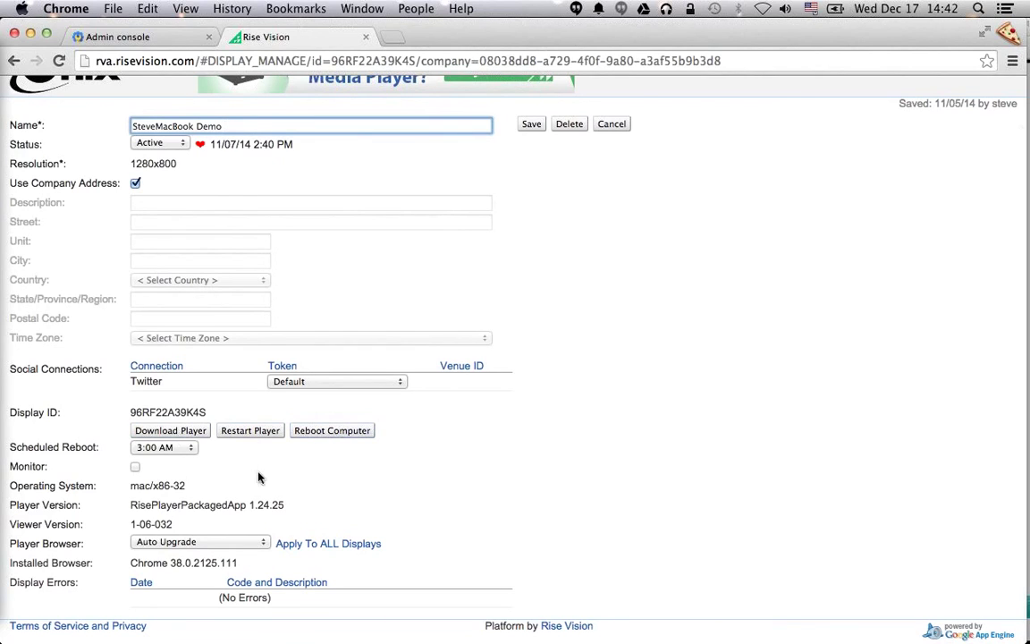
left_click(251, 544)
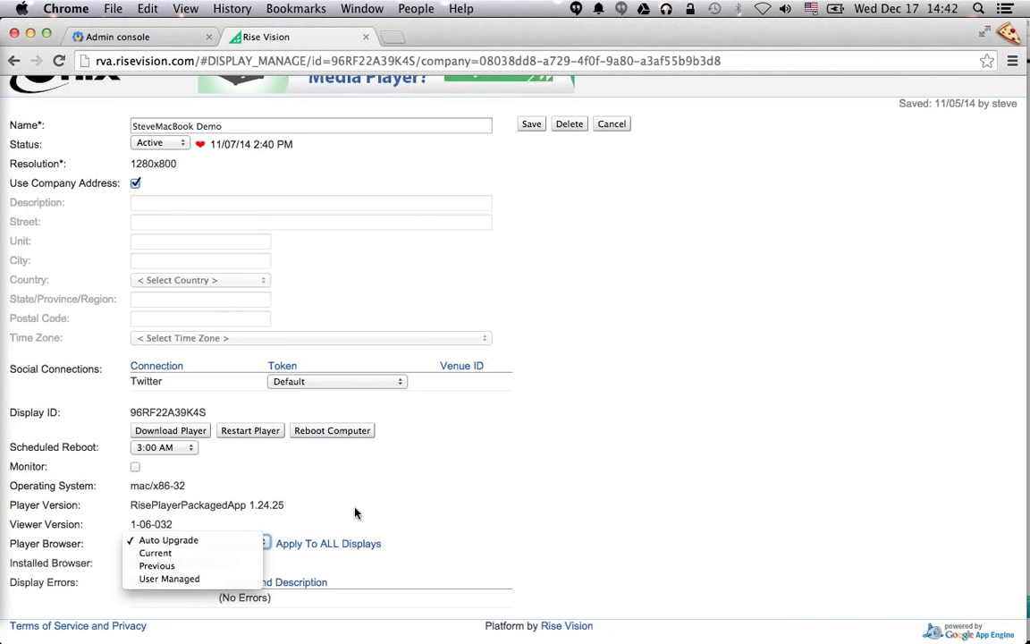
left_click(463, 492)
scroll(463, 493, "up", 3)
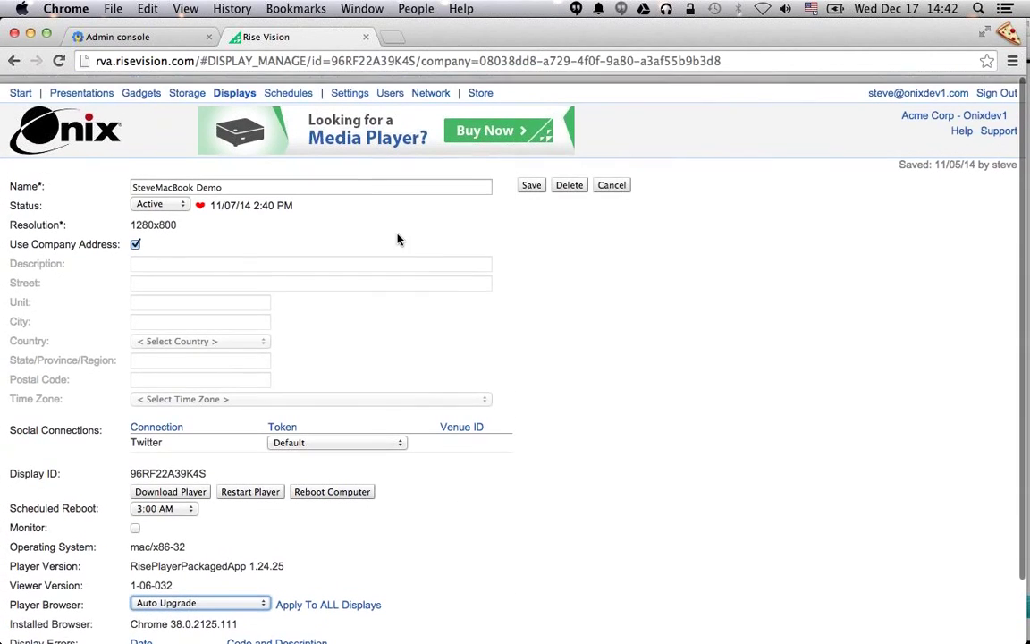
left_click(235, 86)
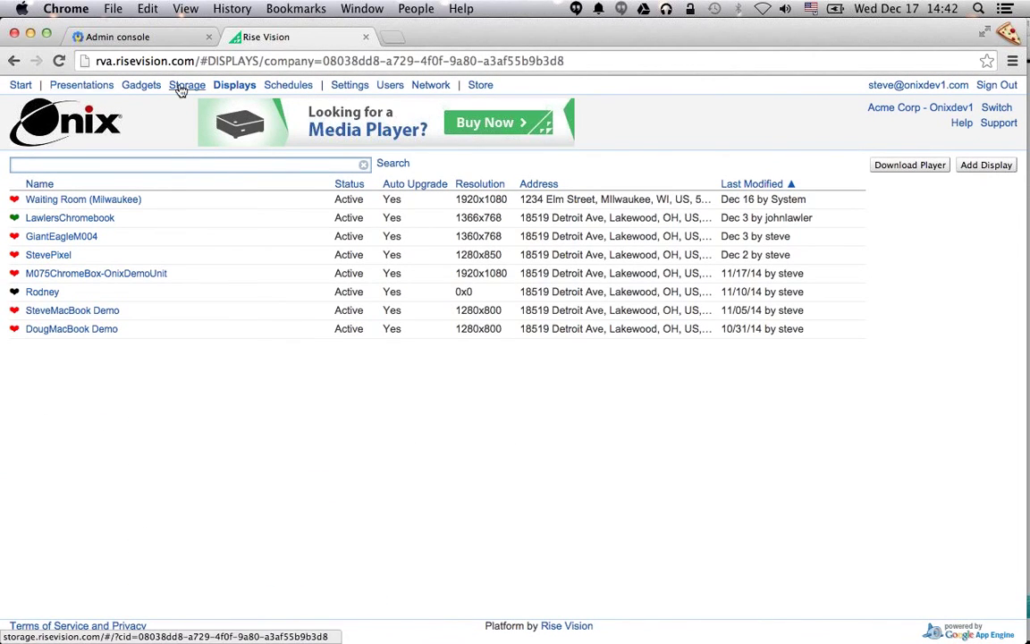
Step: Open the Pharmacy_FluSeason presentation and view its layout down to the rotating symptoms image
left_click(82, 86)
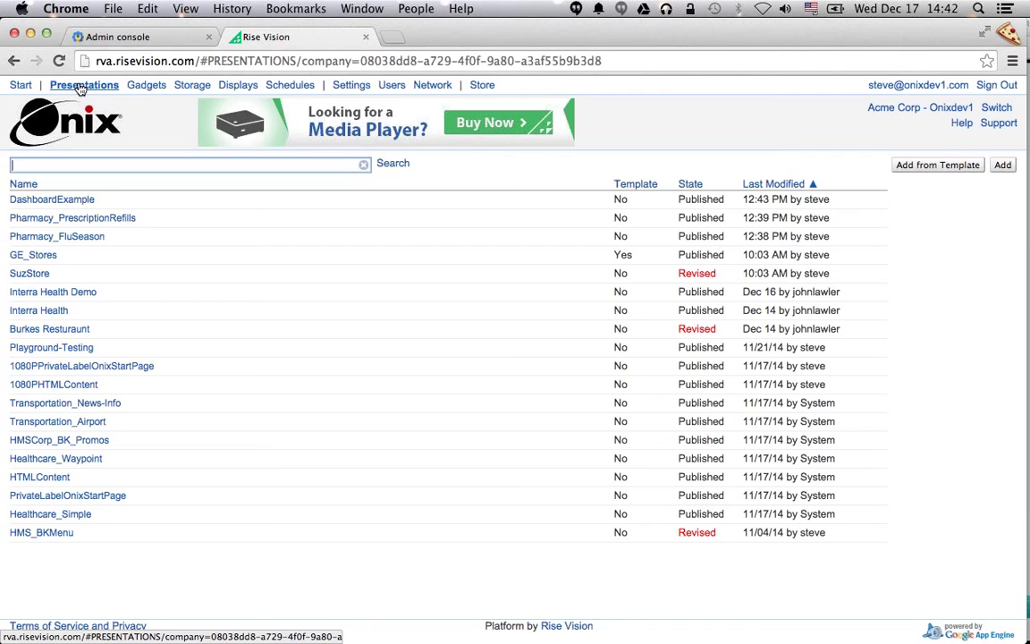
left_click(80, 87)
left_click(81, 237)
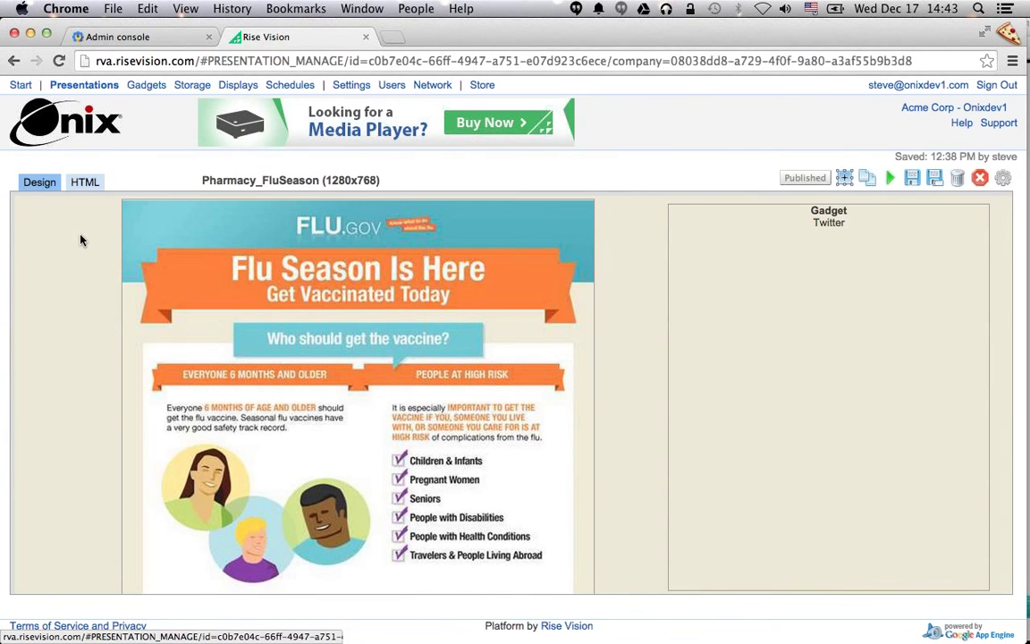
key("super+minus")
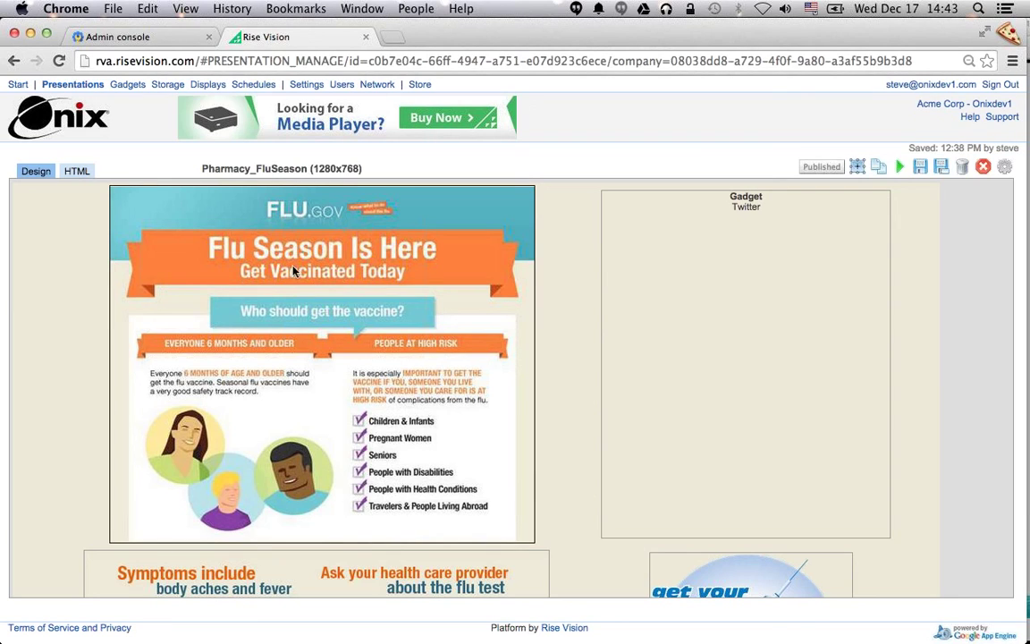
scroll(194, 320, "down", 3)
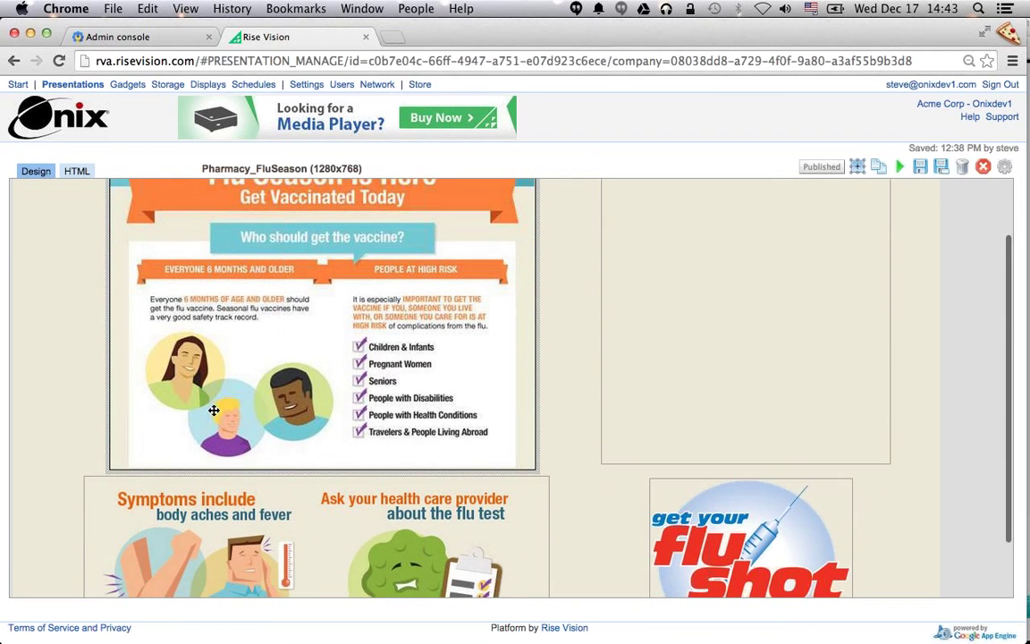
Step: Open the properties of the flugov_rotating placeholder and examine the settings of its Prevention image item
right_click(296, 499)
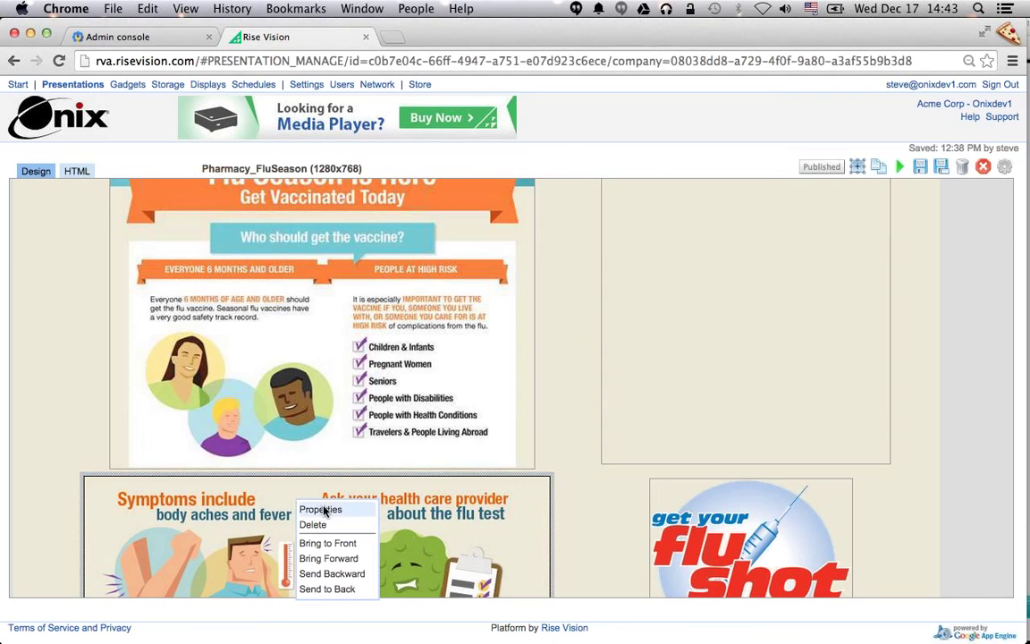
left_click(322, 510)
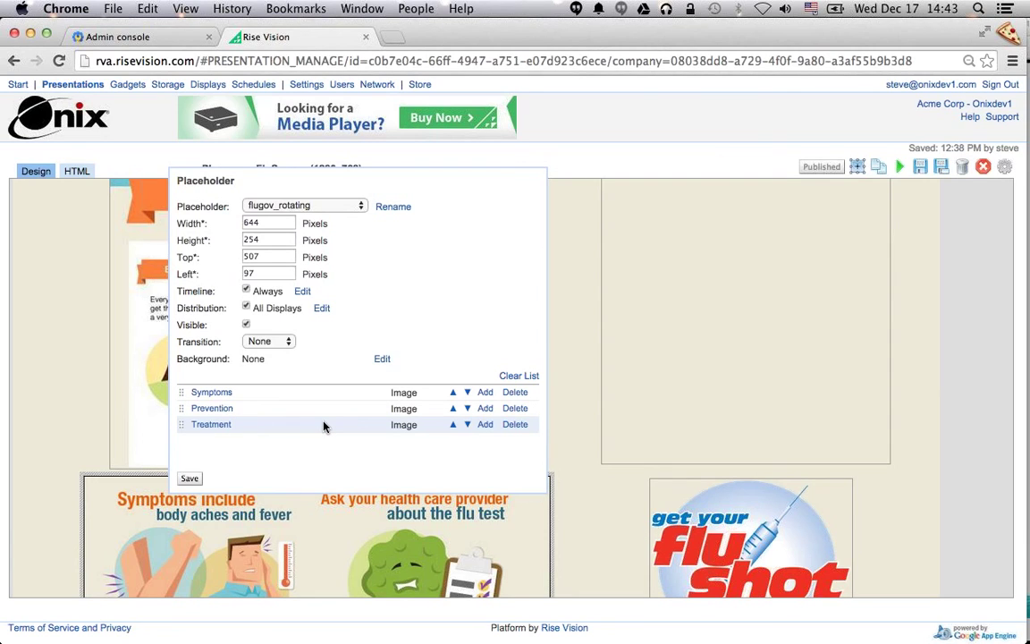
left_click(212, 409)
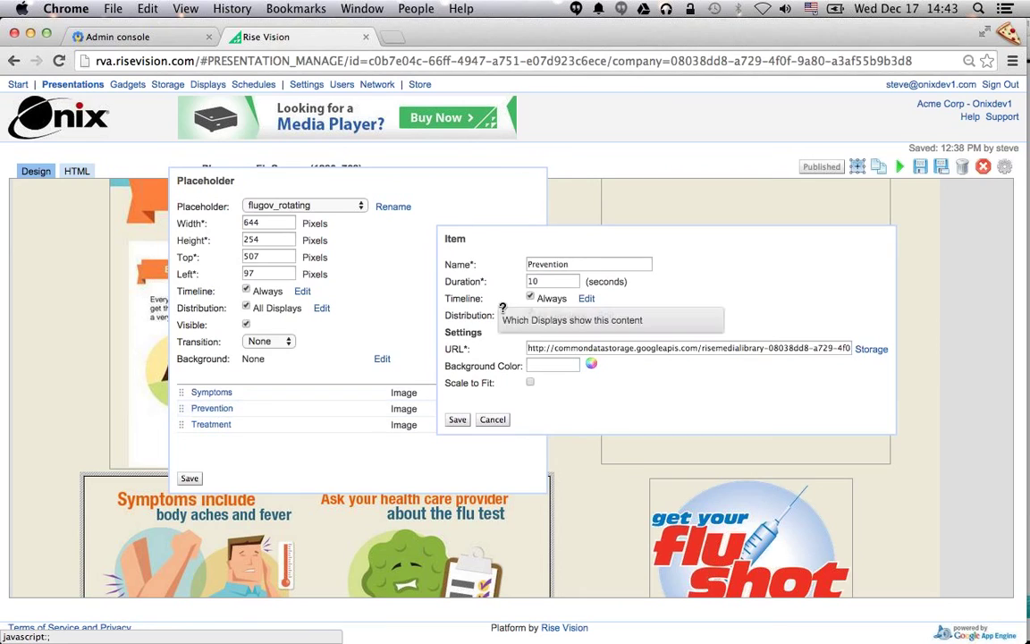
Step: Try restricting the Prevention item's timeline to part of the day by turning off All Day and setting the end time to 4:00 PM
left_click_drag(550, 281, 512, 282)
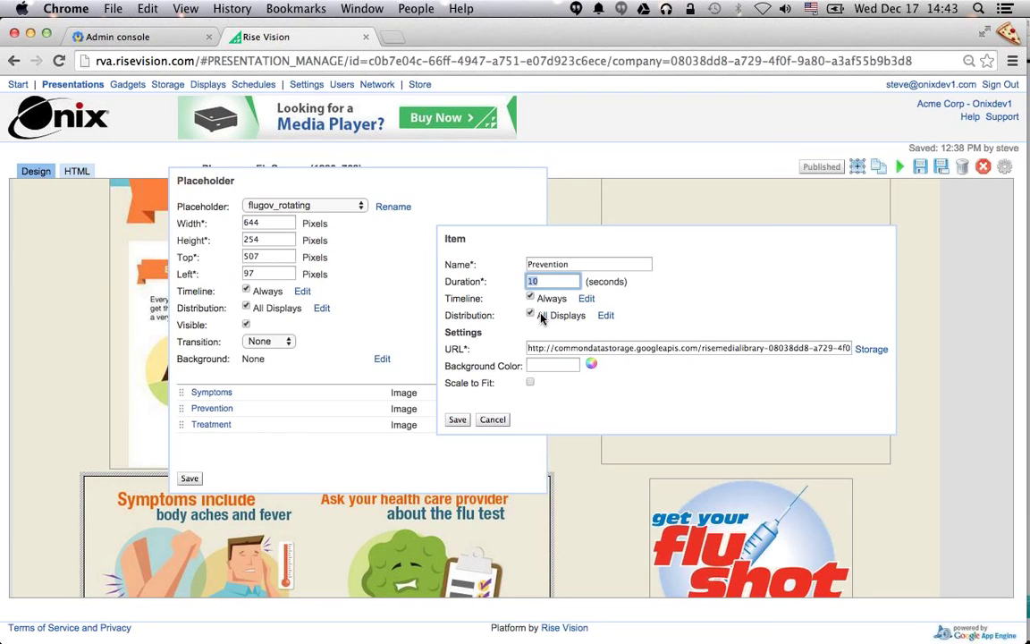
left_click(586, 299)
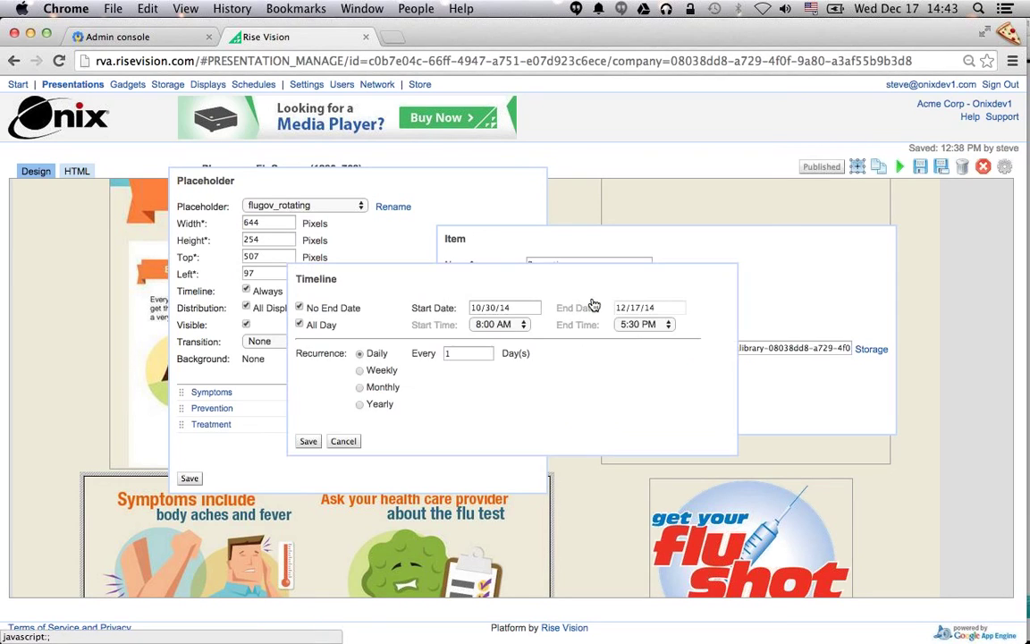
left_click(300, 326)
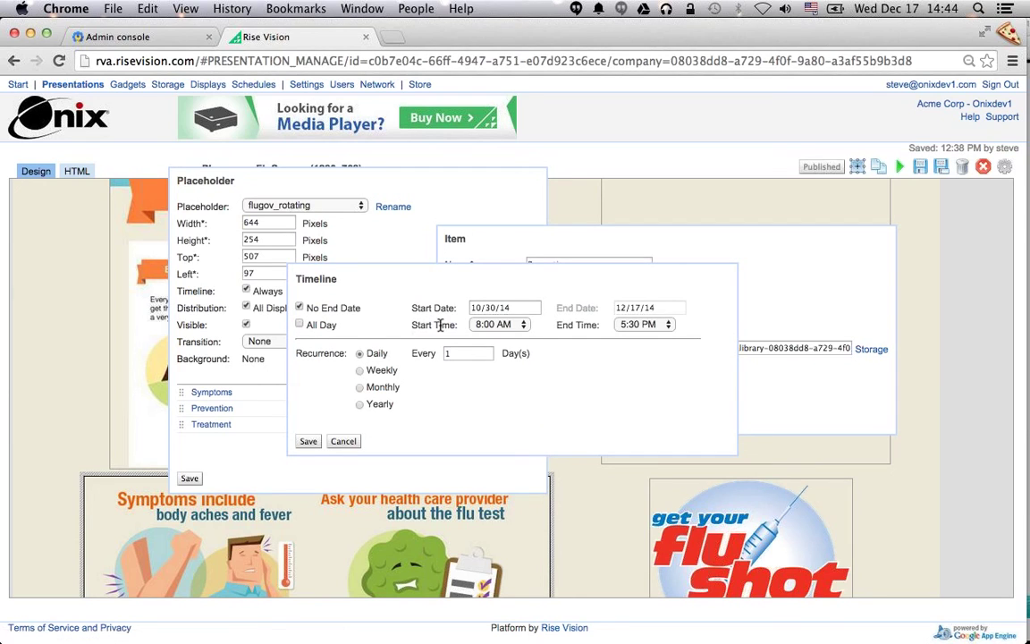
left_click(515, 328)
left_click(495, 325)
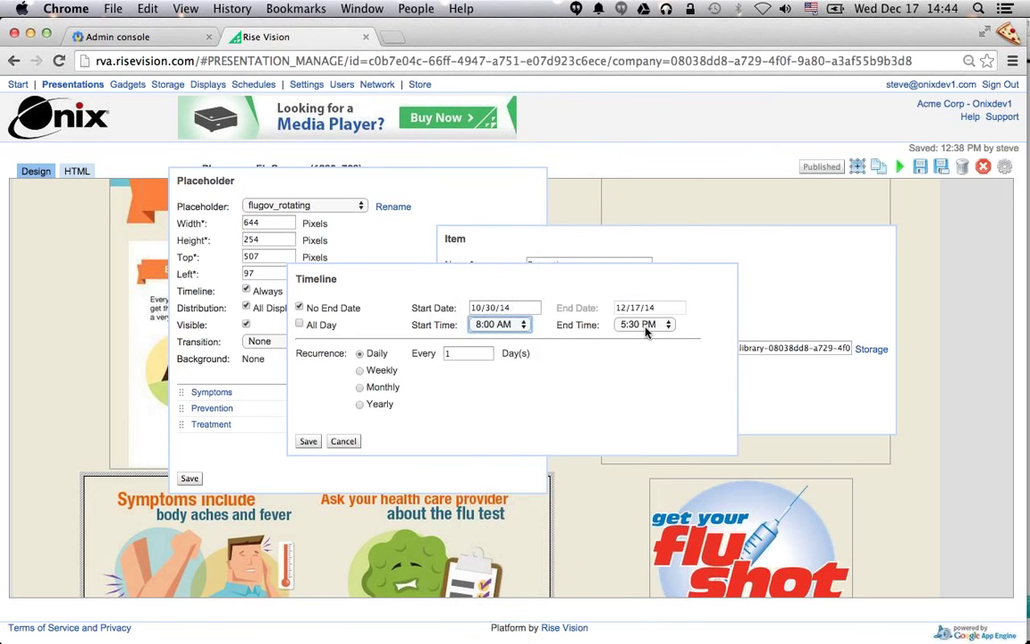
left_click(647, 328)
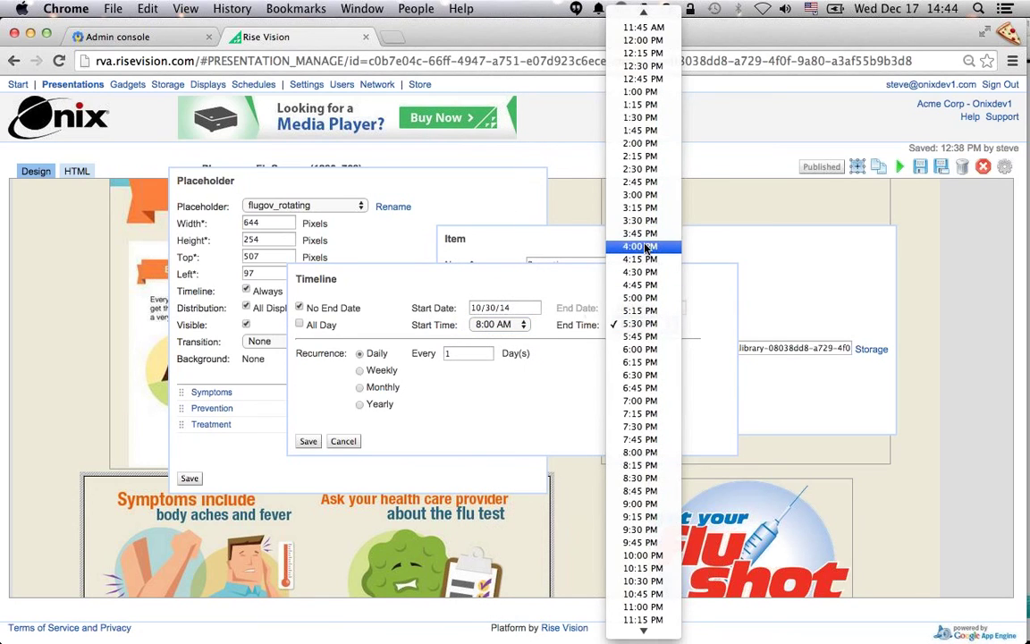
left_click(647, 248)
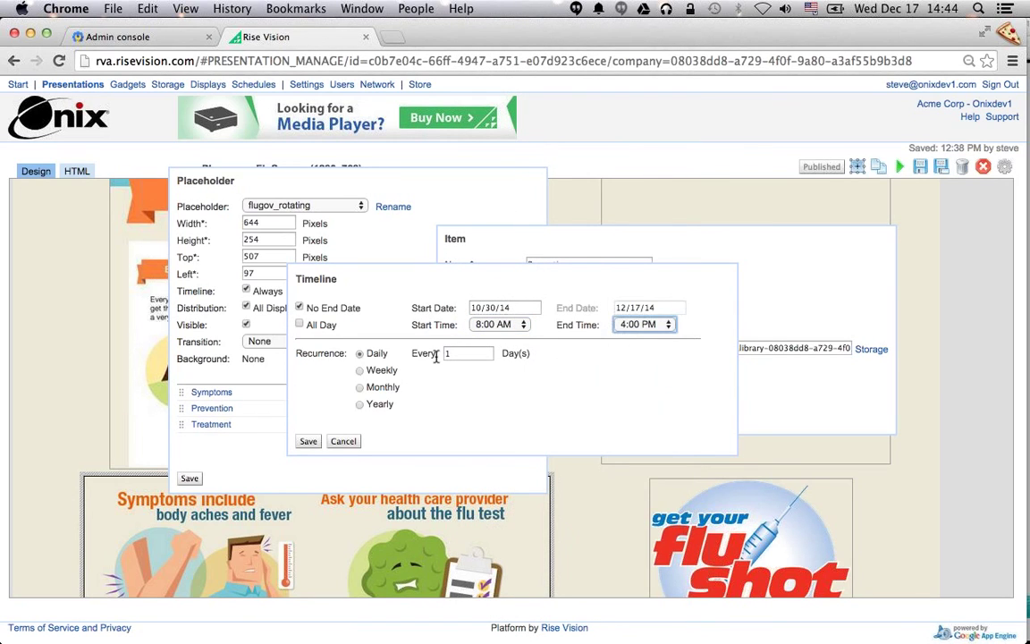
Step: Try weekly recurrence with No End Date turned off for the Prevention item, and discard the timeline changes
left_click(361, 370)
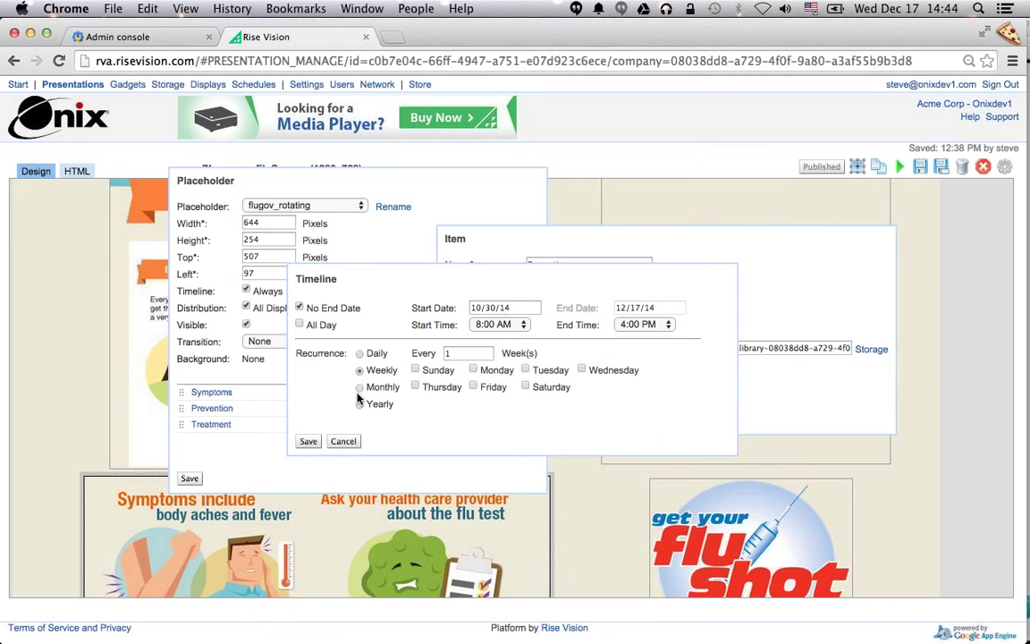
left_click(301, 308)
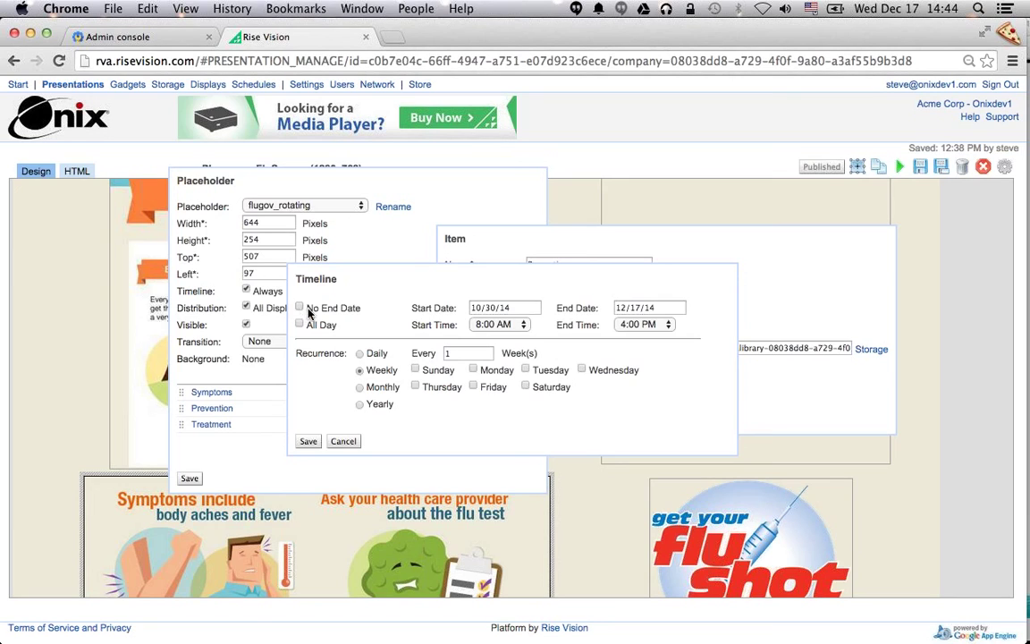
left_click(510, 308)
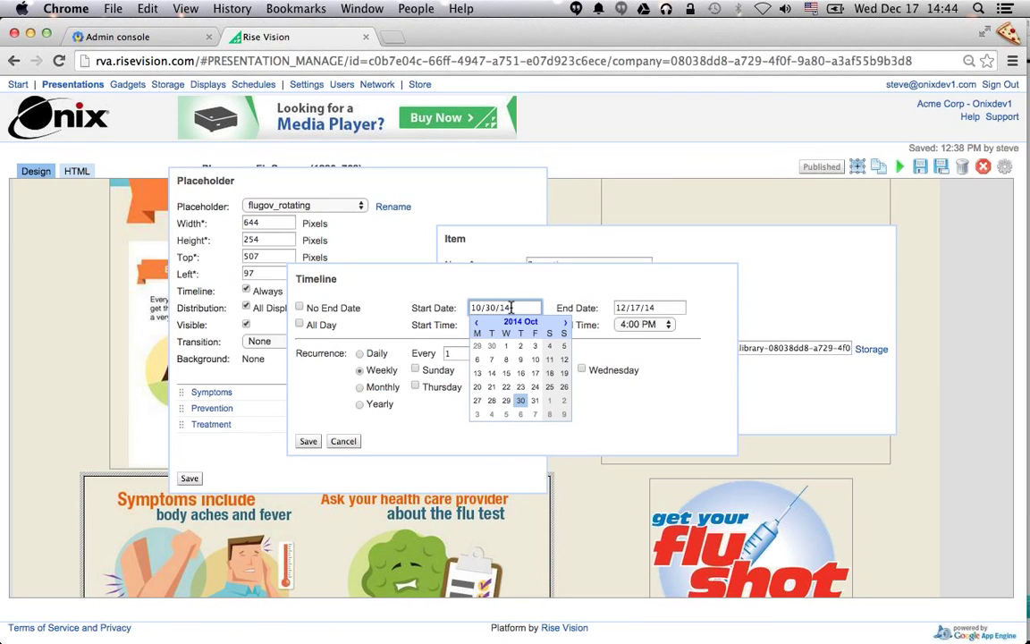
left_click(343, 441)
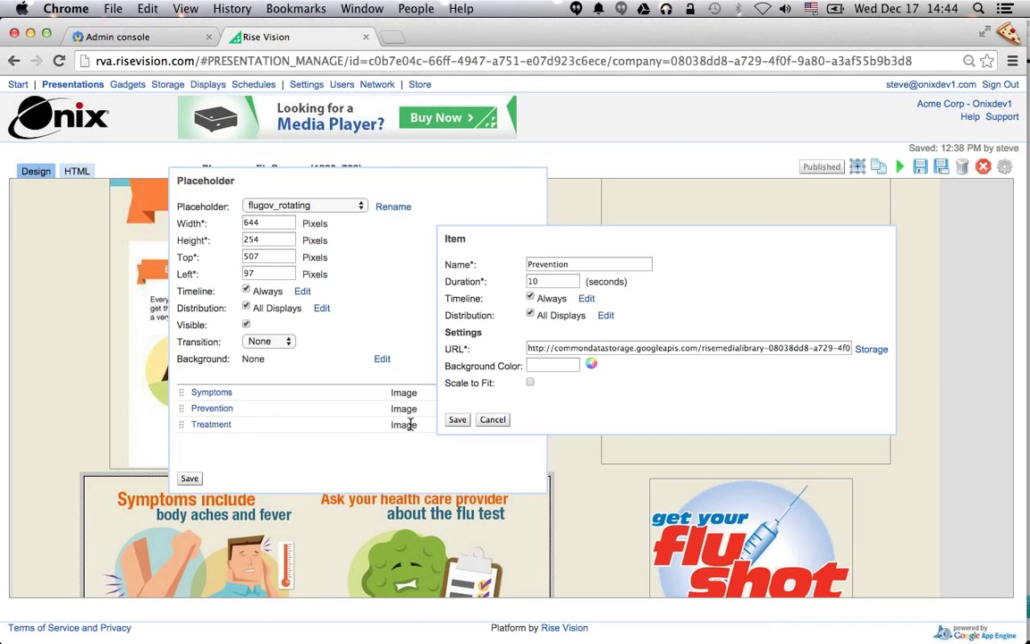
Step: View the displays available for distributing the Prevention item, and close the item without saving
left_click(606, 316)
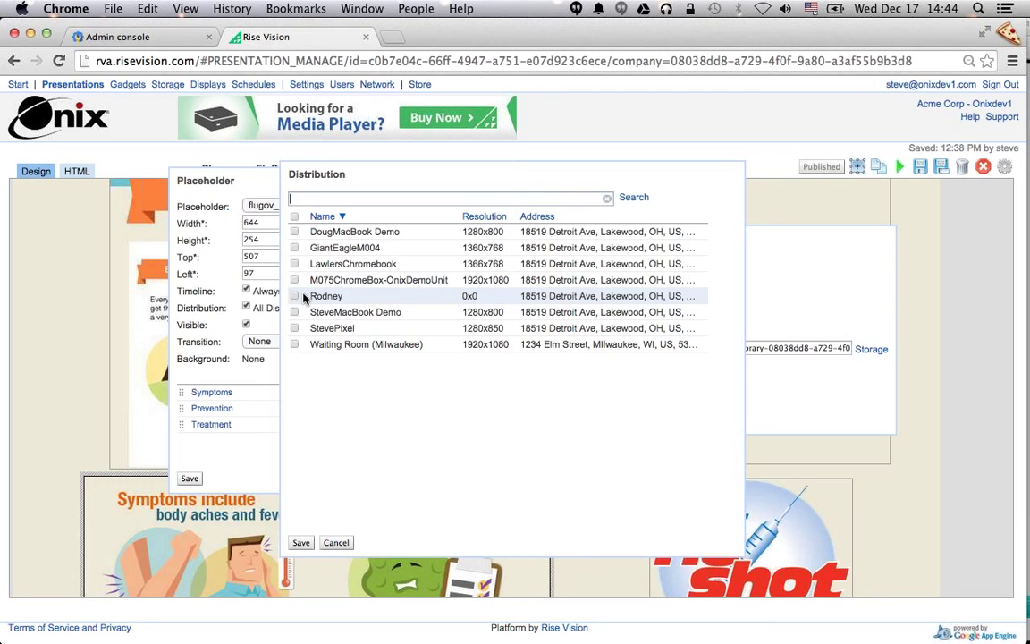
left_click(337, 543)
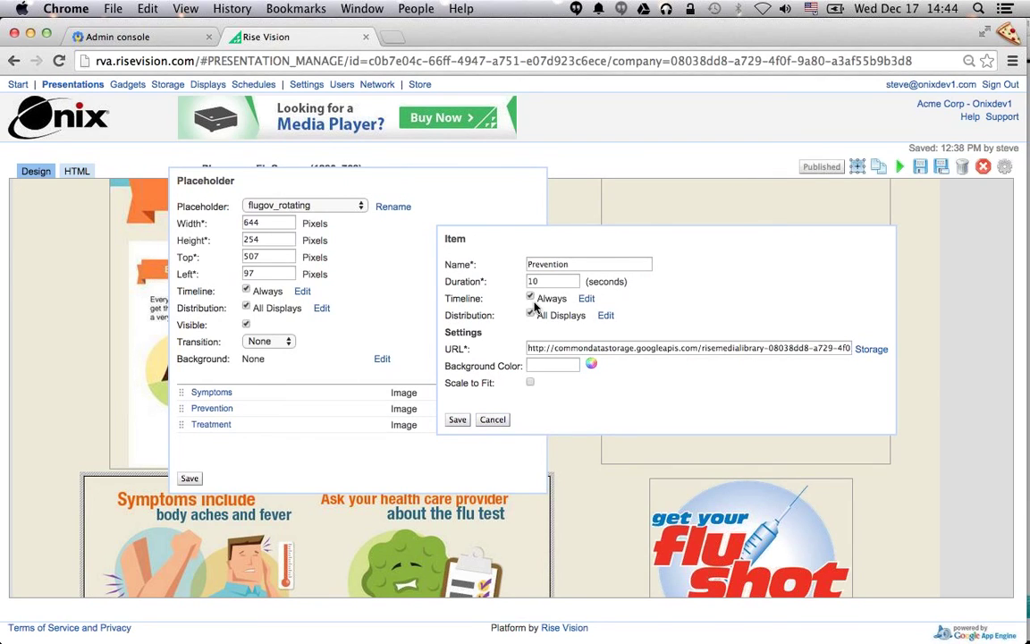
left_click(491, 420)
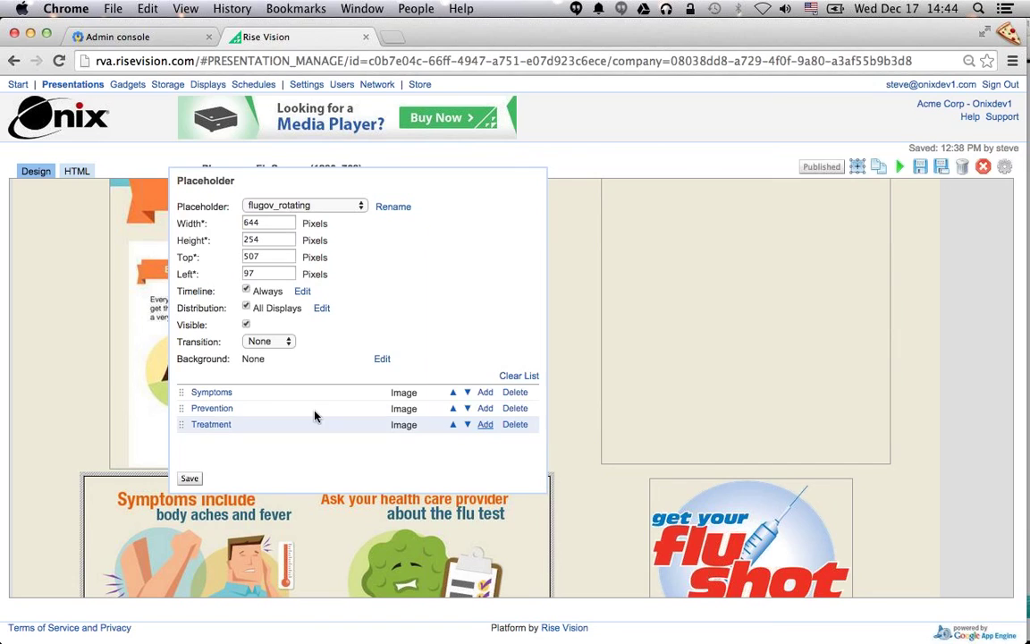
Step: Review the Symptoms item's settings and the content types that can be added after Treatment, and save the flugov_rotating placeholder
left_click(215, 393)
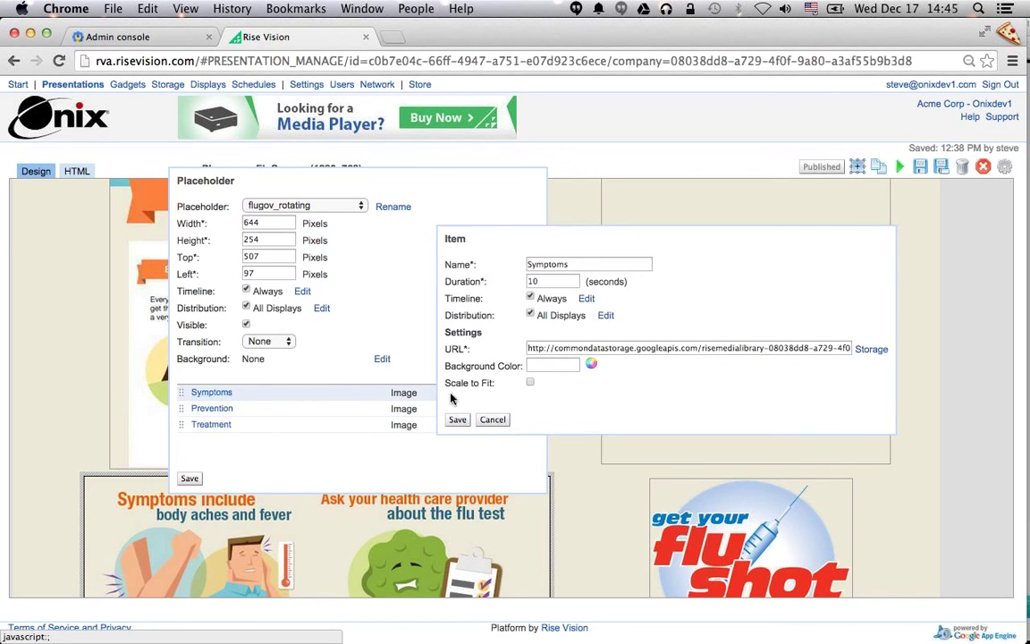
left_click(490, 421)
left_click(484, 426)
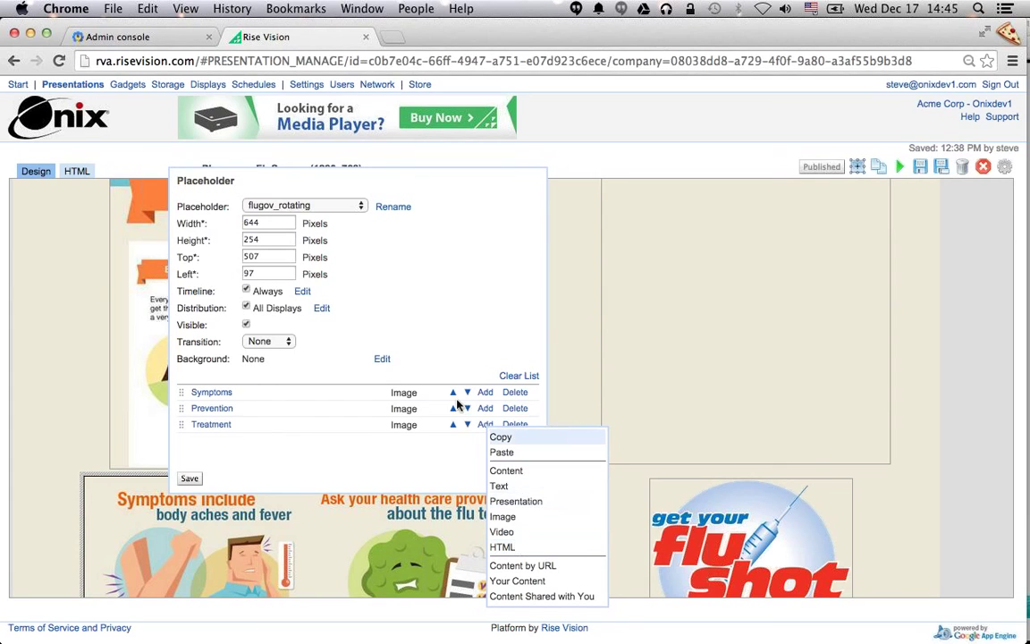
left_click(290, 474)
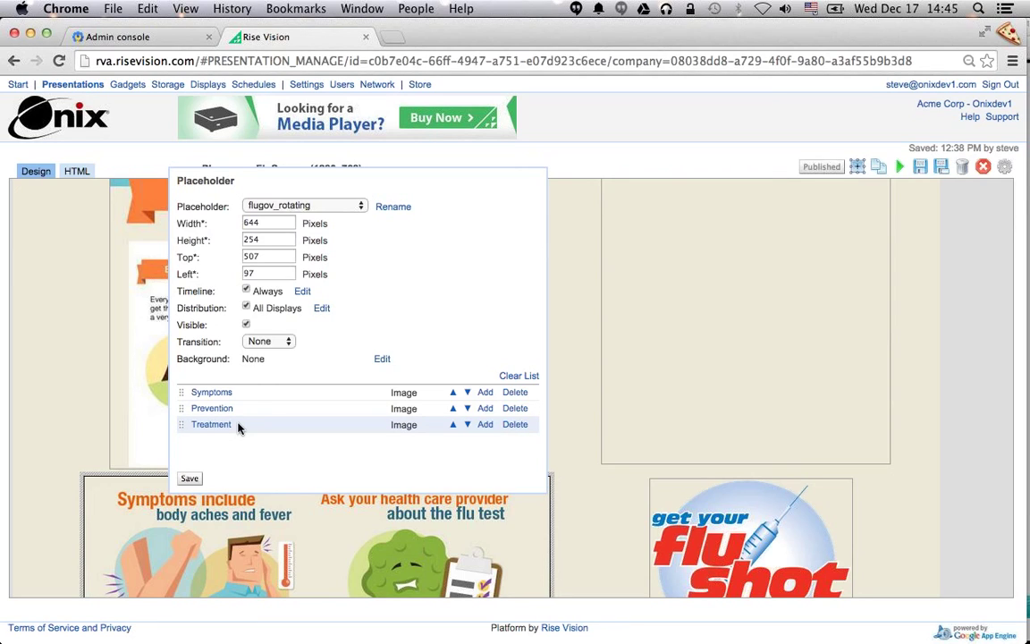
left_click(189, 478)
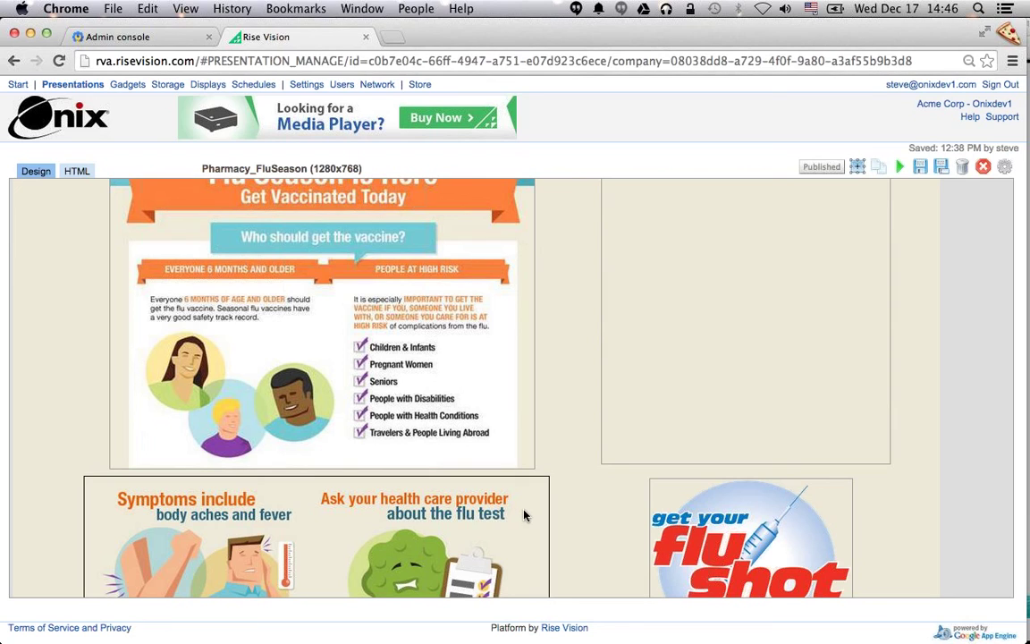
Step: Preview the Pharmacy_FluSeason presentation, close the preview, and return to the presentations list
left_click(899, 167)
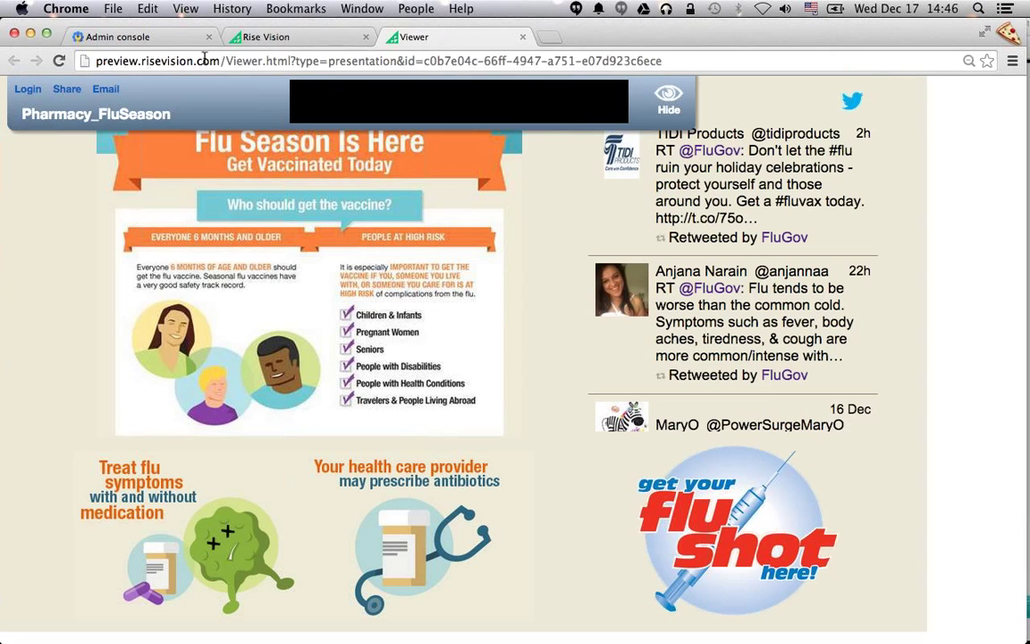
left_click(523, 36)
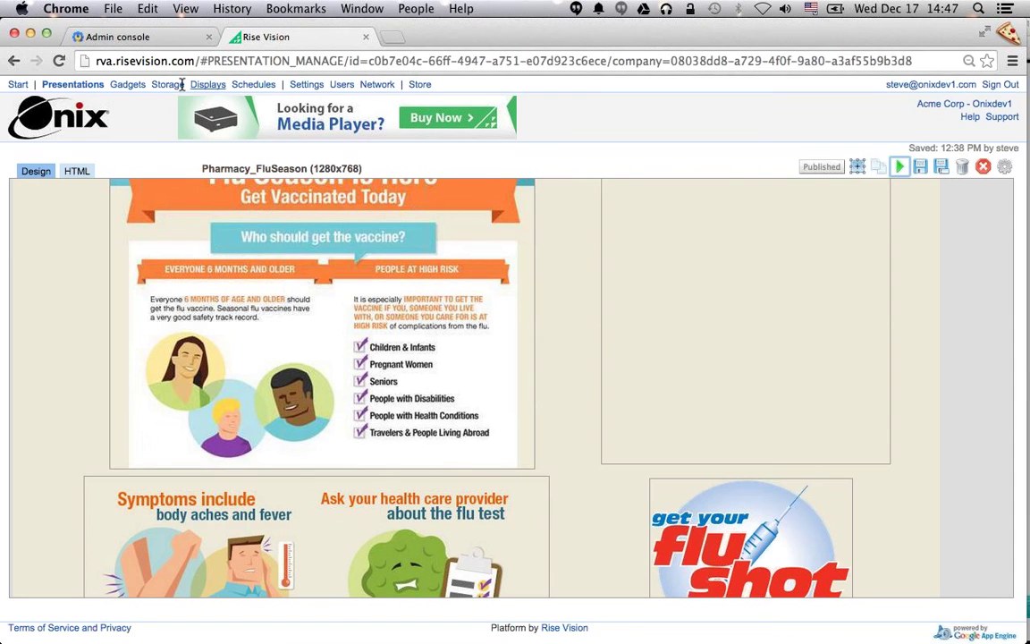
left_click(85, 84)
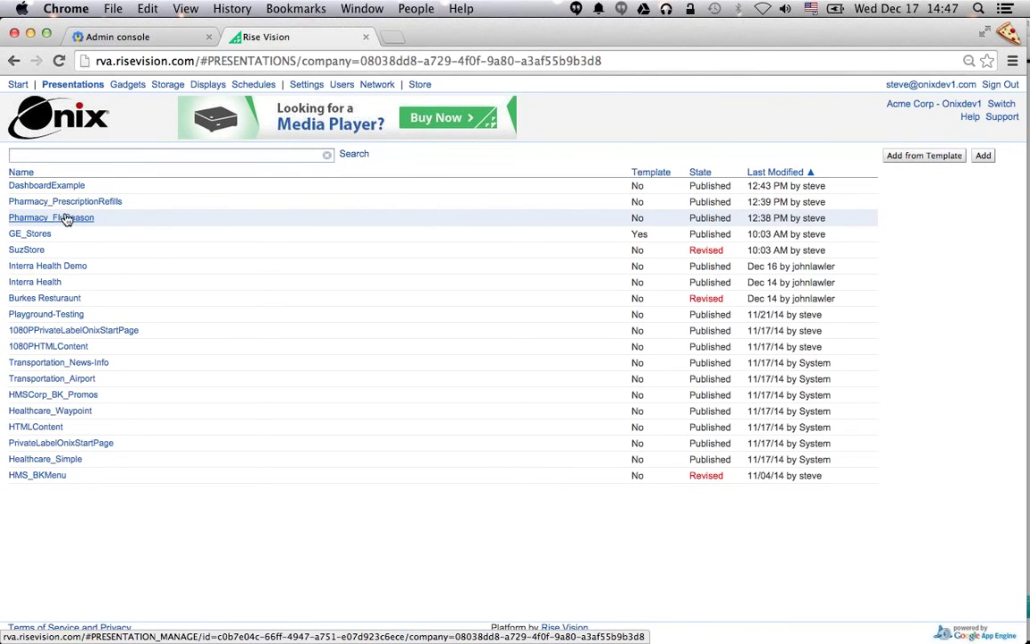
Step: Open the PharmacyDemo schedule and examine its timeline and display distribution settings without changing them
left_click(247, 85)
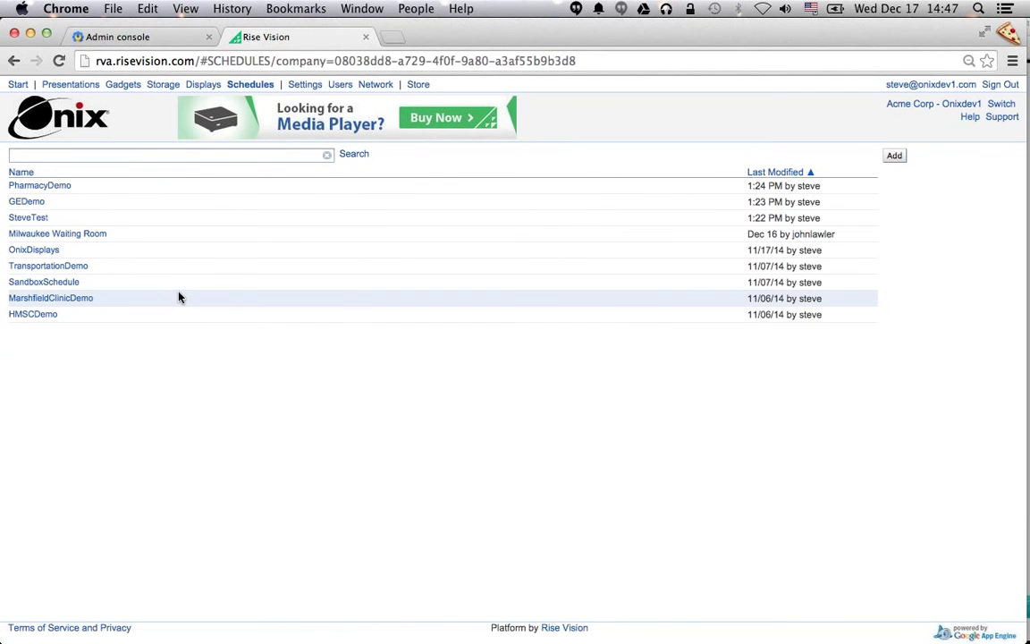
left_click(59, 185)
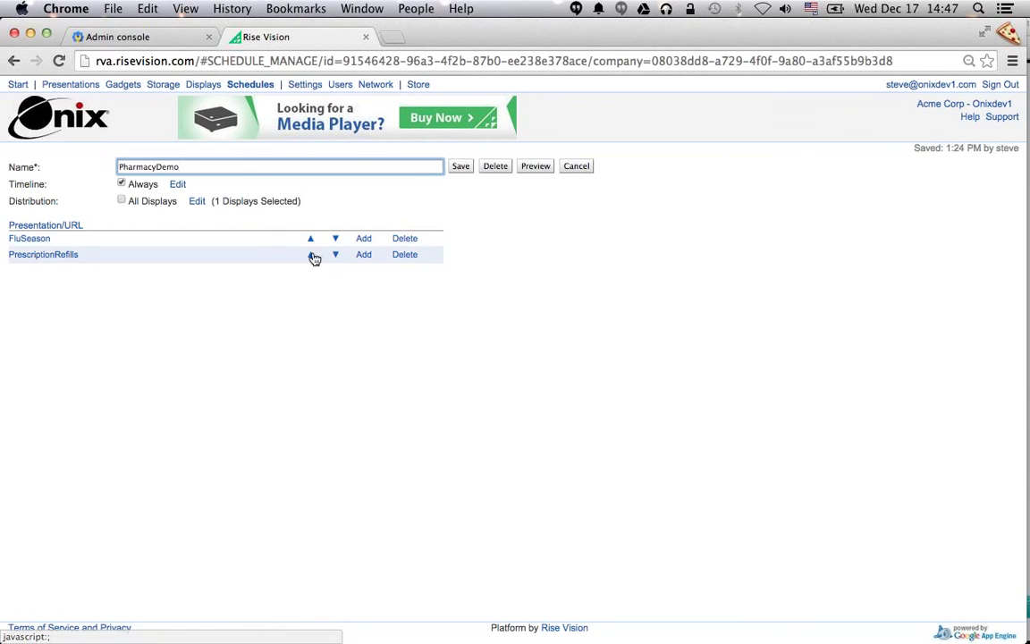
left_click(121, 184)
left_click(175, 185)
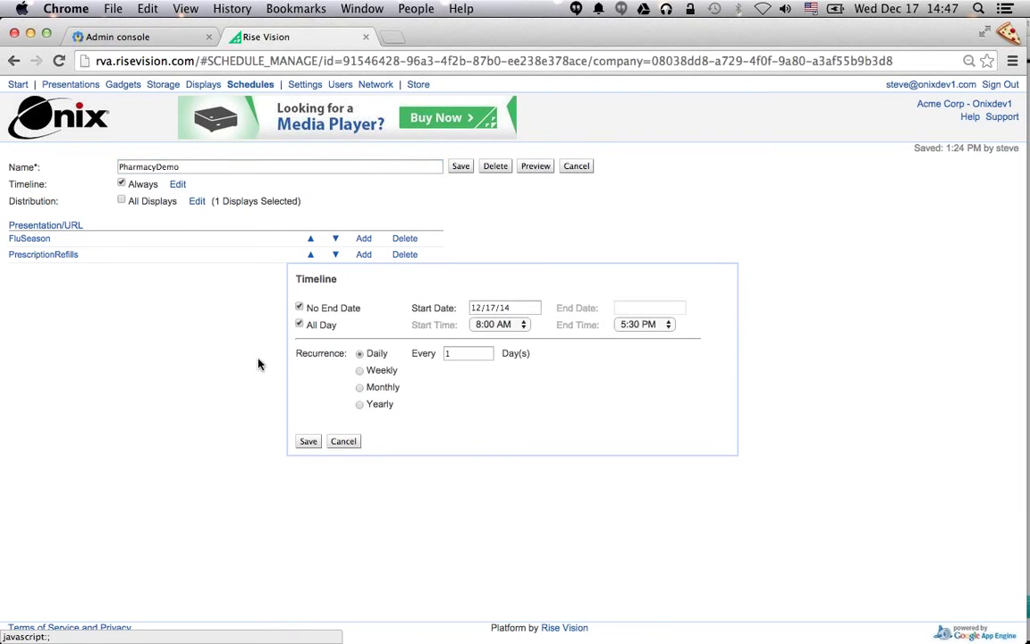
left_click(344, 442)
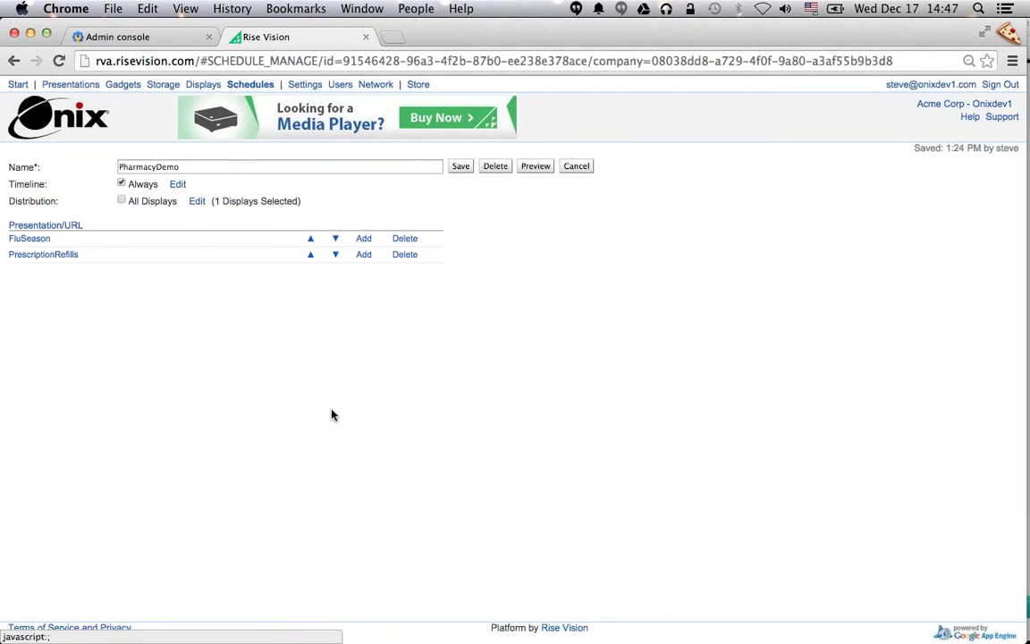
left_click(196, 202)
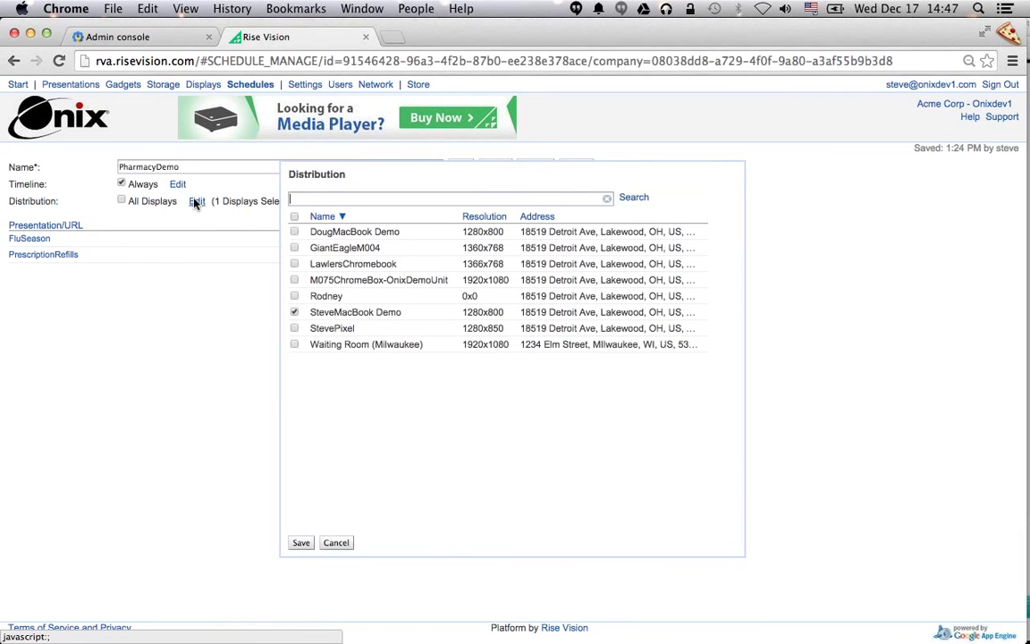
left_click(336, 543)
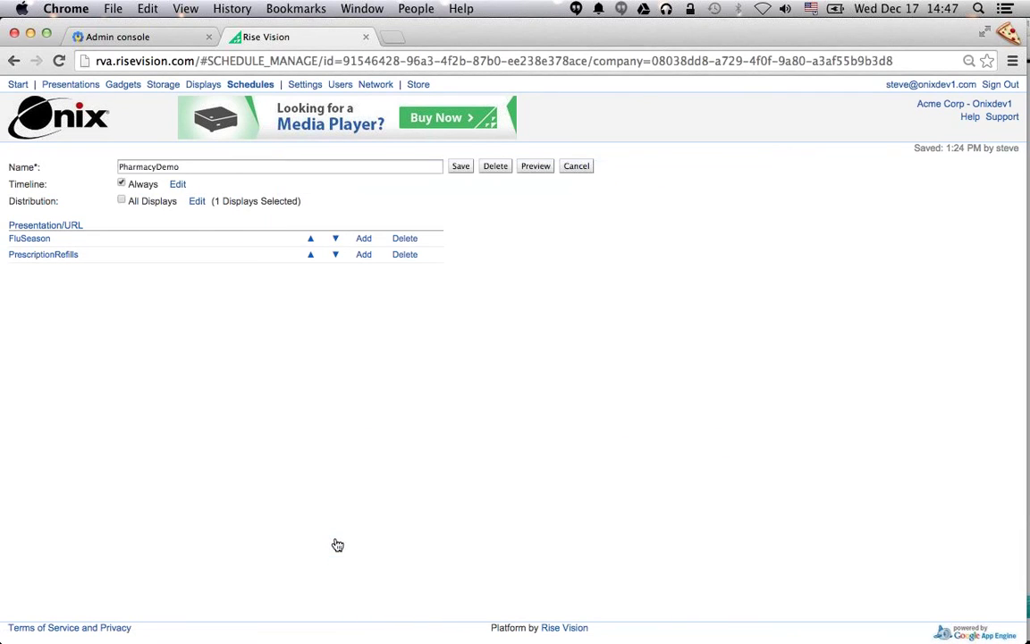
Step: Preview the PharmacyDemo schedule with the viewer banner hidden through to the prescription refills presentation, and close the preview
left_click(534, 166)
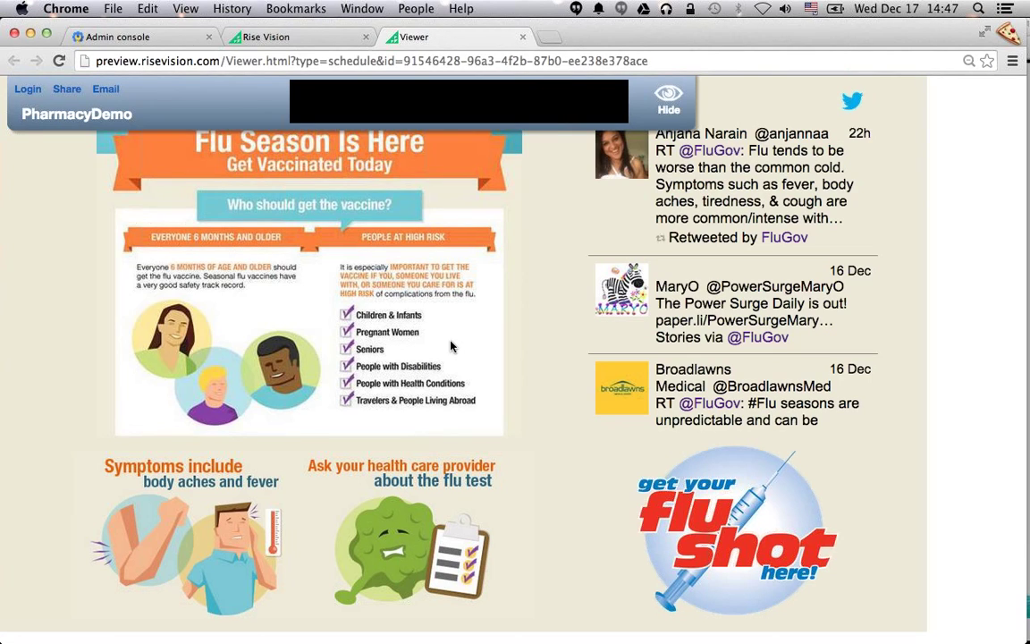
left_click(667, 100)
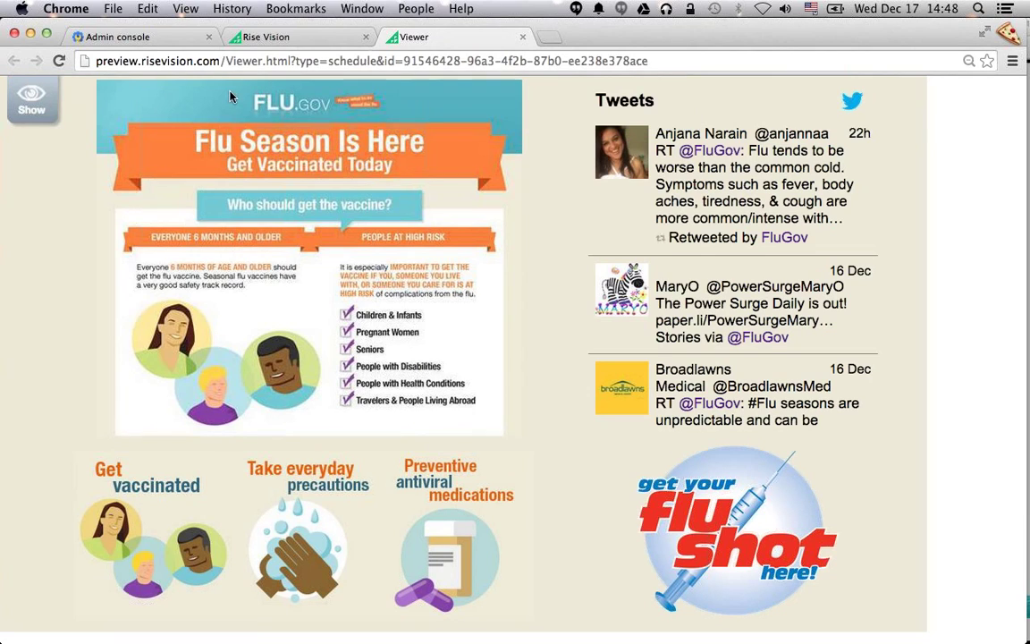
left_click(31, 98)
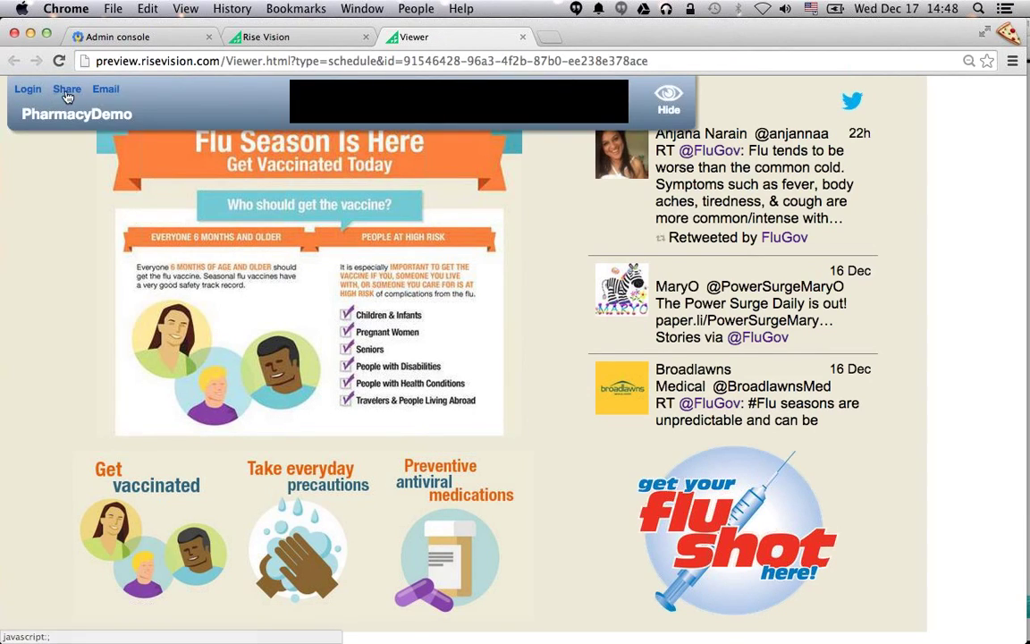
left_click(668, 103)
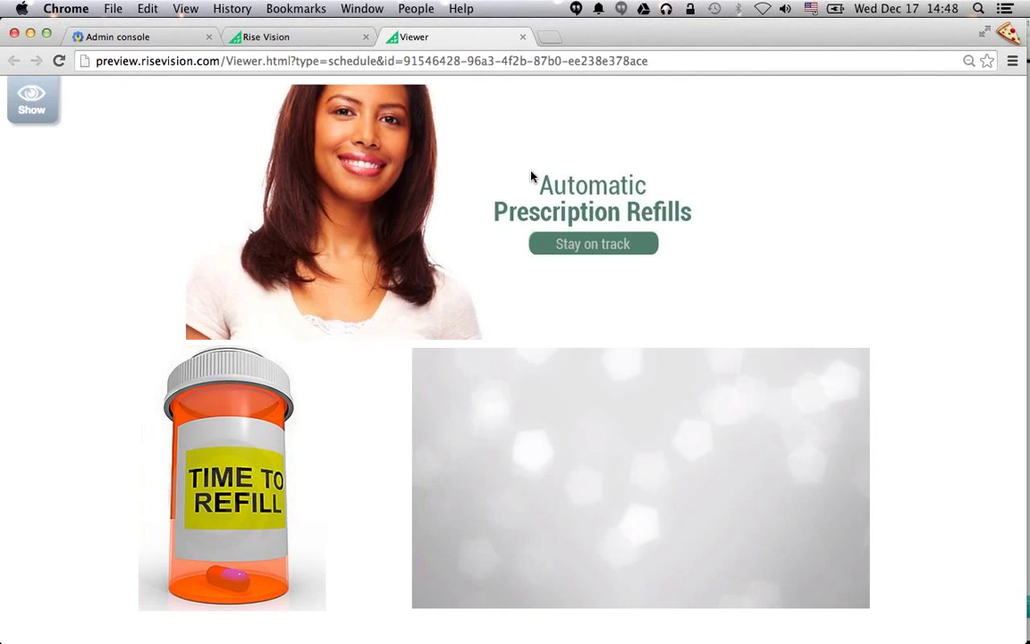
left_click(523, 37)
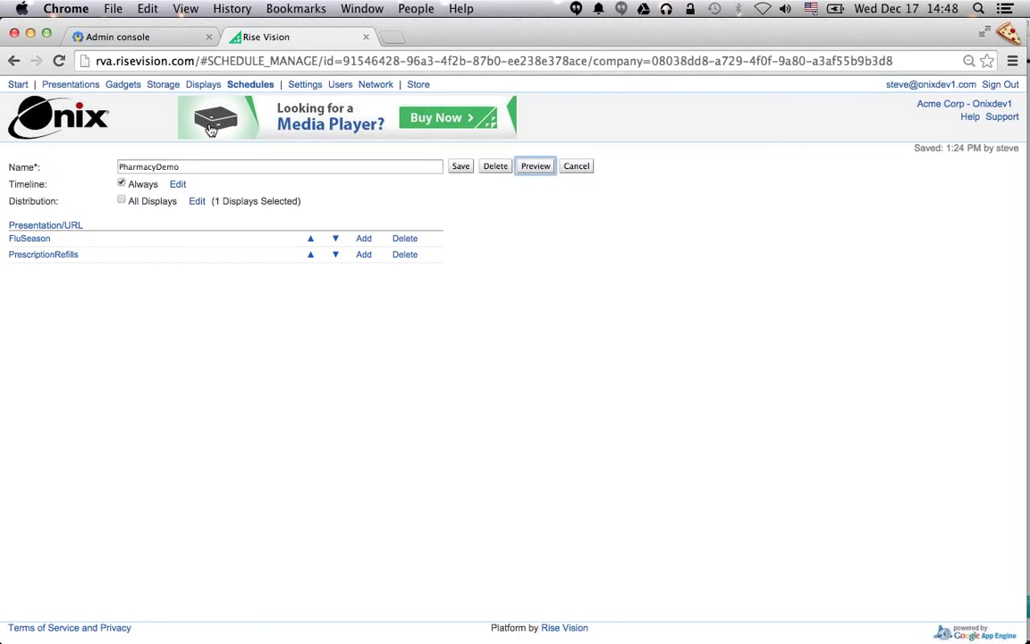
Step: View the start page, presentations list and schedules list, and switch to the Google Slides webinar deck
left_click(17, 85)
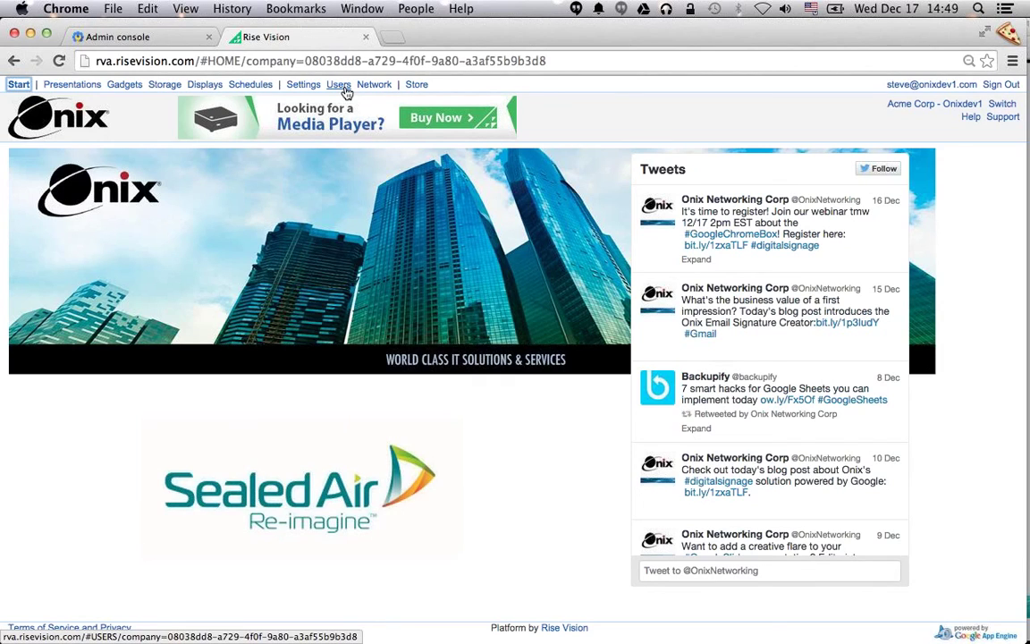
left_click(76, 88)
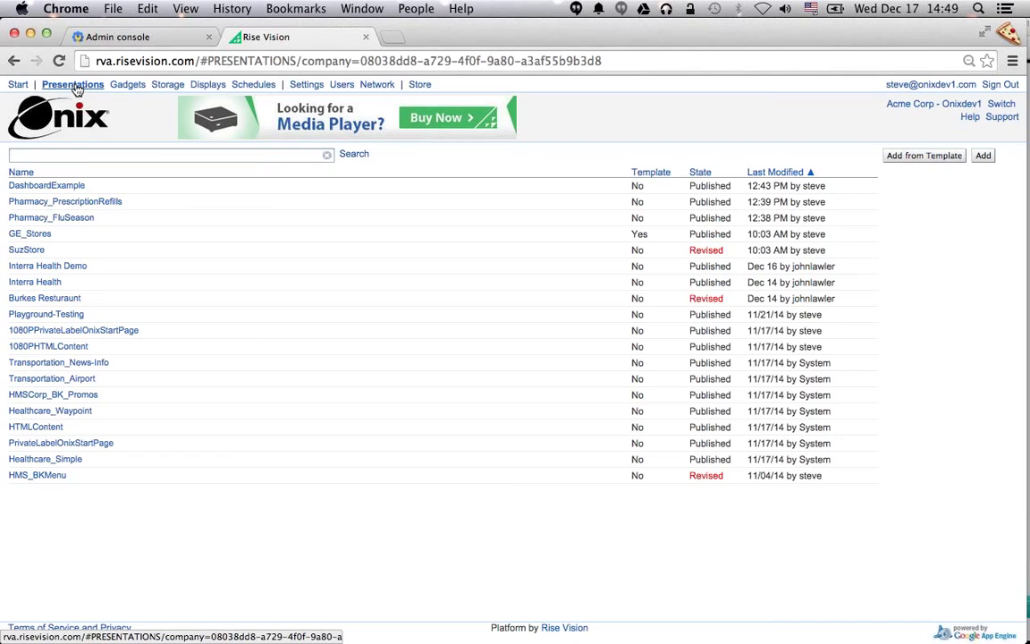
left_click(261, 88)
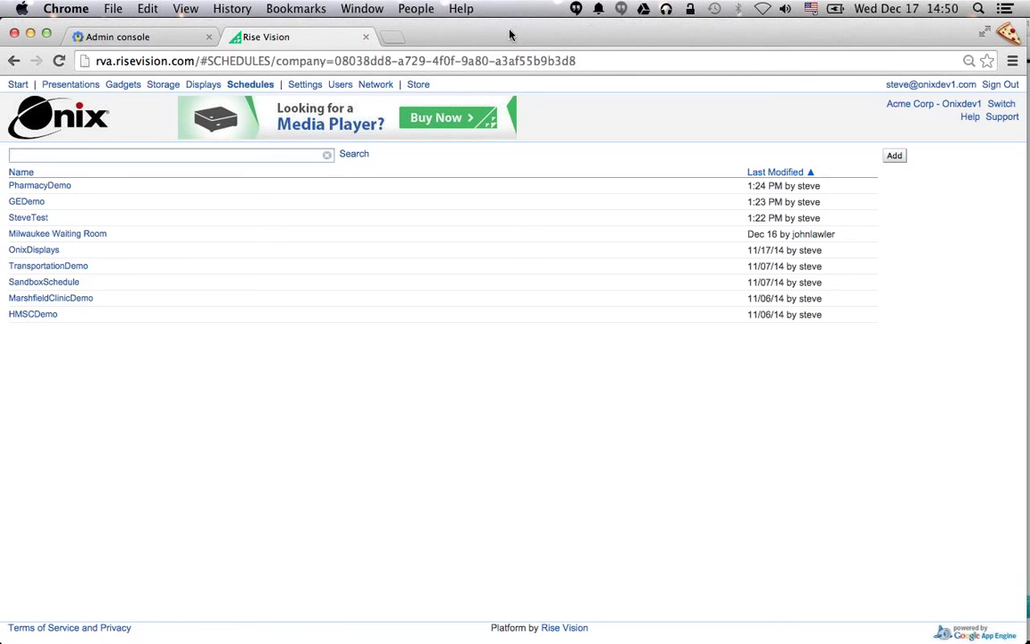
key("ctrl+Left")
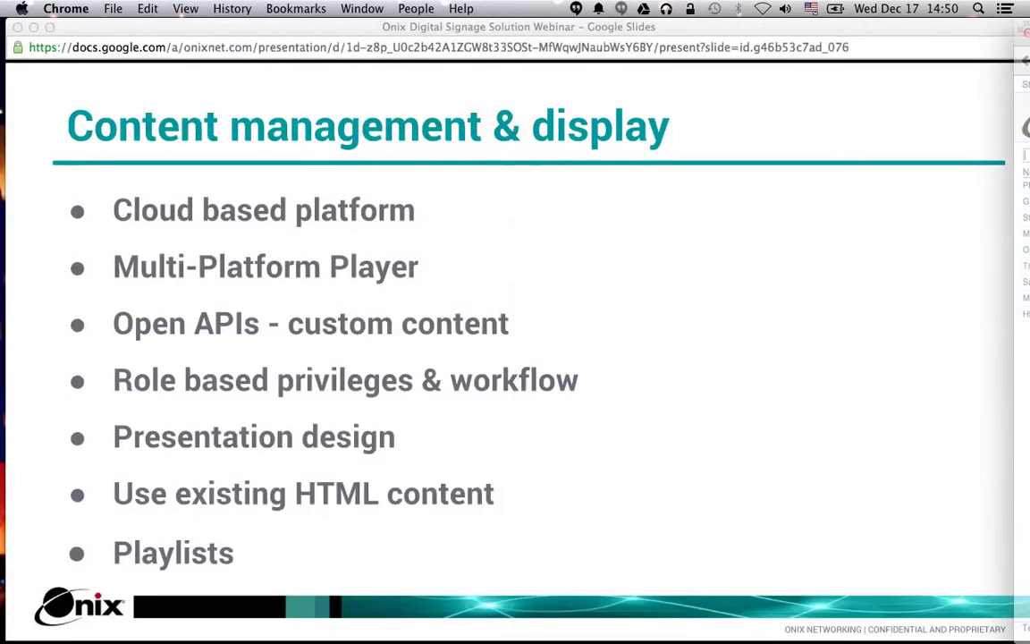
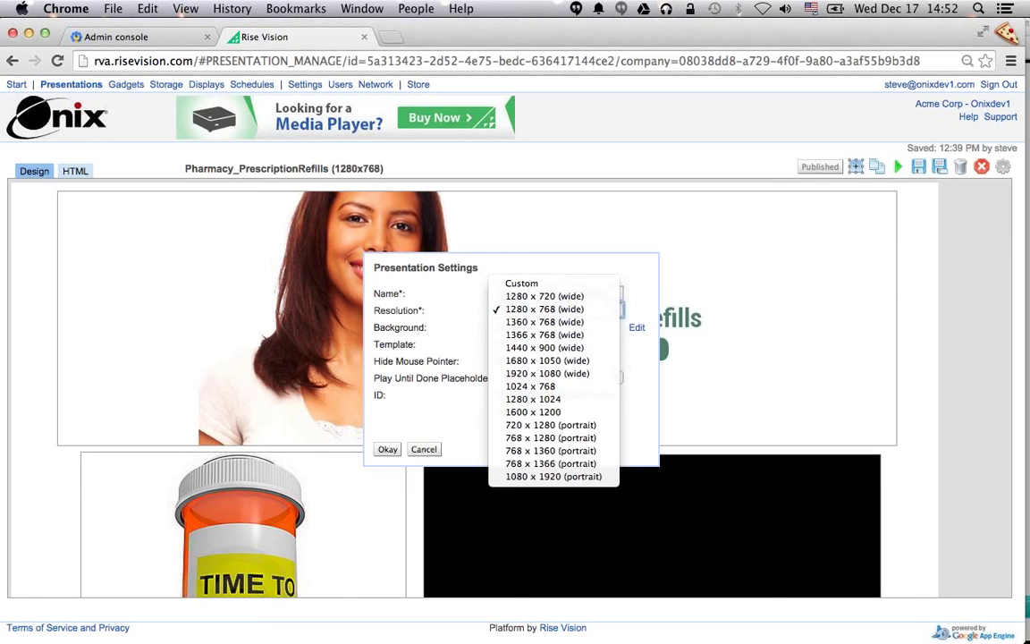
Step: Dismiss the Pharmacy_PrescriptionRefills presentation settings without changing them and return to the presentations list
key("super+Tab")
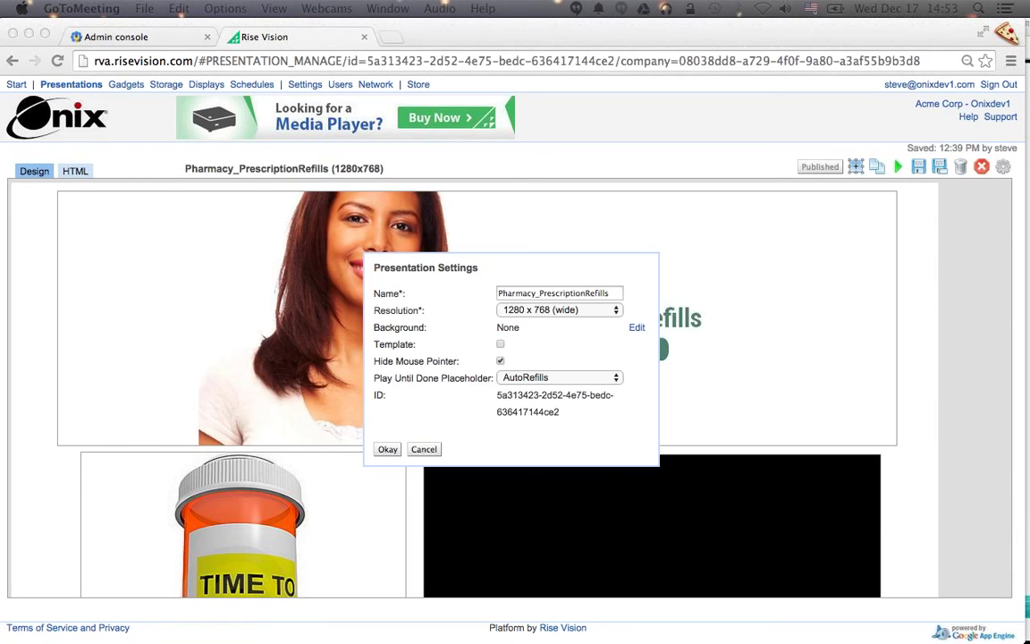
left_click(424, 450)
left_click(424, 450)
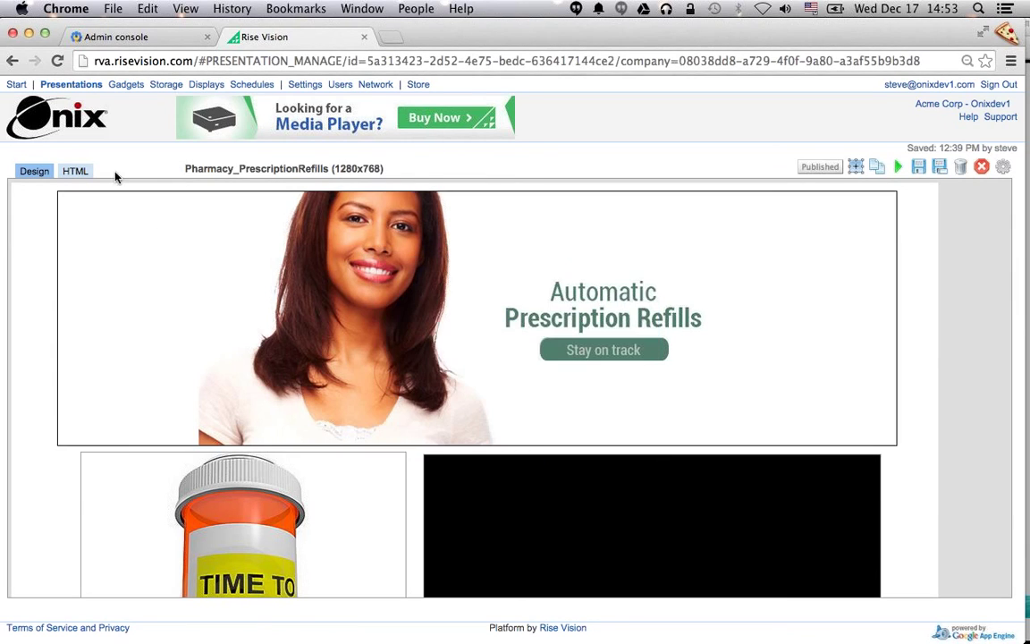
left_click(78, 90)
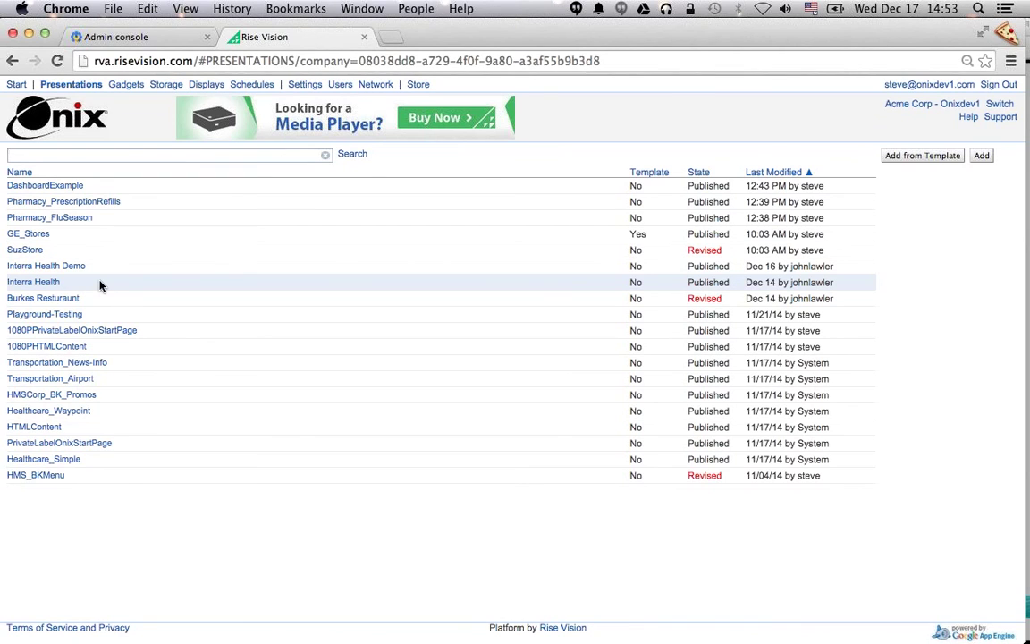
Step: Open the HTMLContent presentation, examine the URL settings of its OnixCustomers placeholder, and close the placeholder properties by saving them as they are
left_click(43, 429)
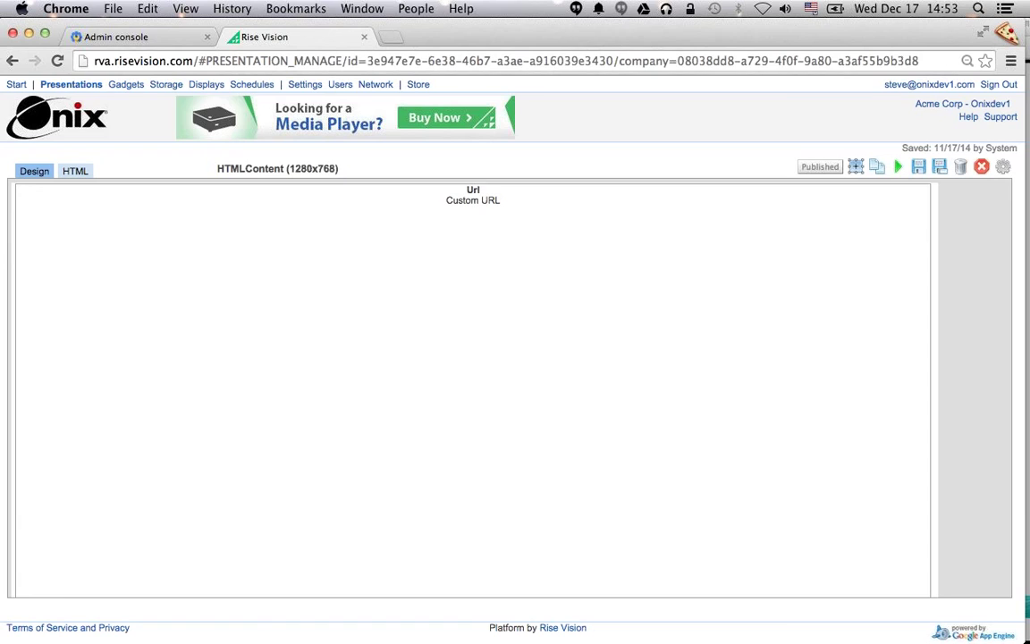
mouse_move(2, 231)
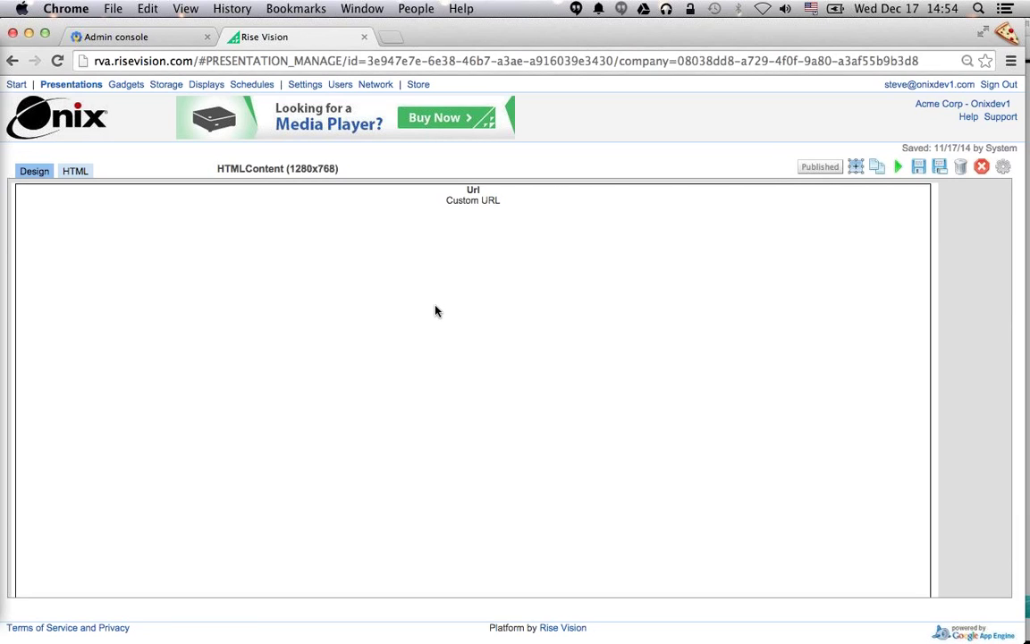
right_click(452, 248)
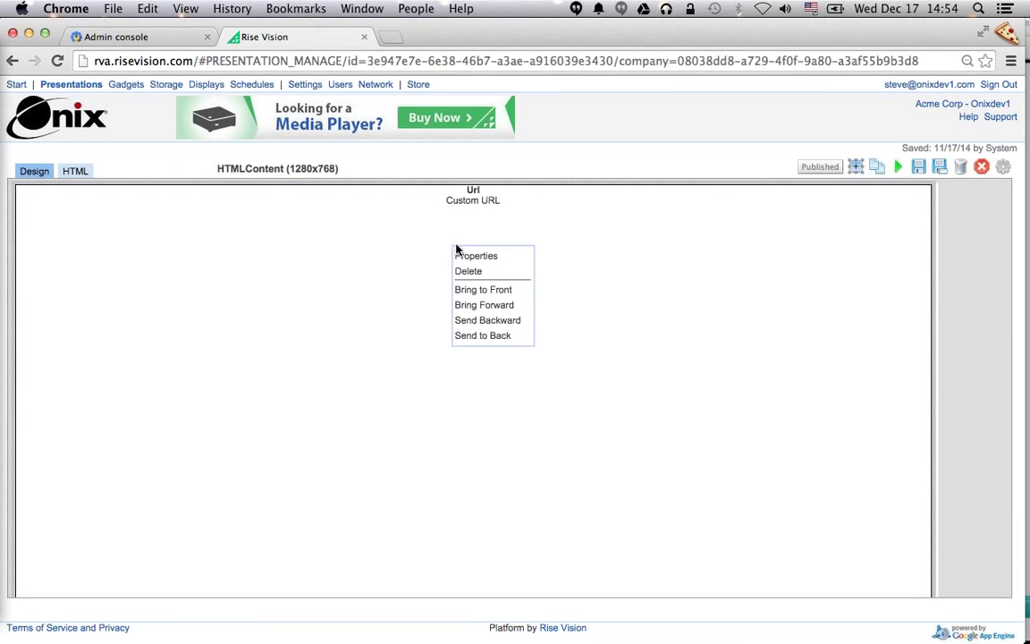
left_click(474, 257)
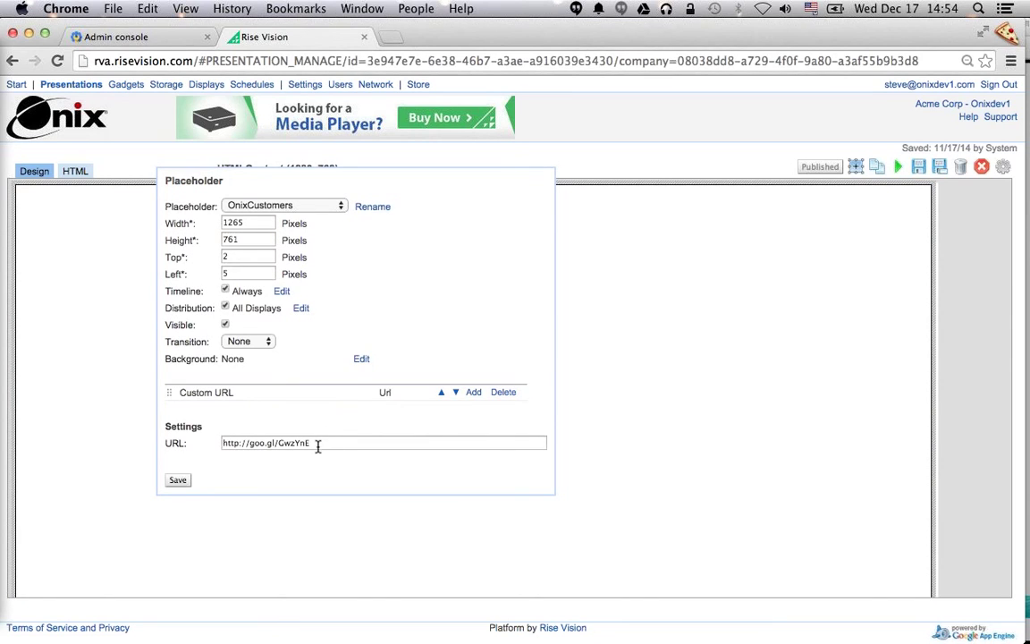
left_click(176, 482)
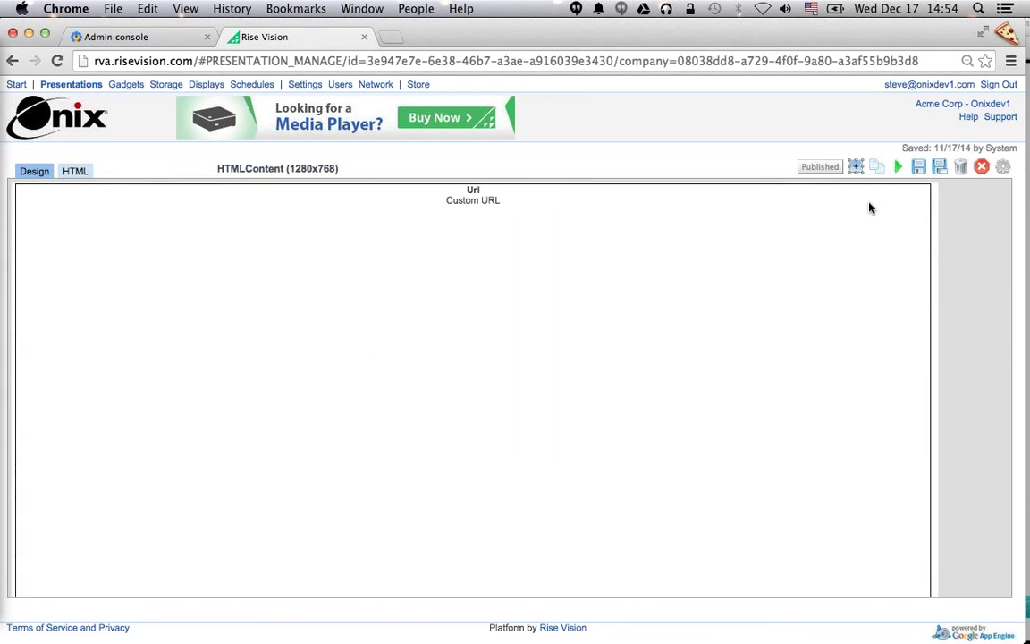
Step: Preview the HTMLContent presentation with the viewer banner hidden, and return to its design page in Rise Vision
left_click(897, 168)
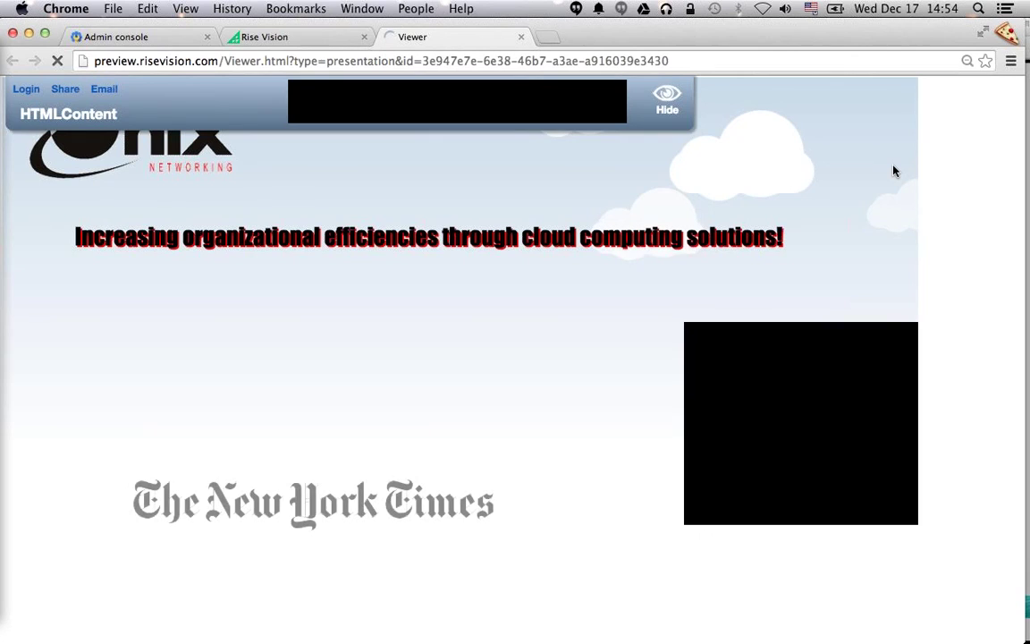
left_click(662, 97)
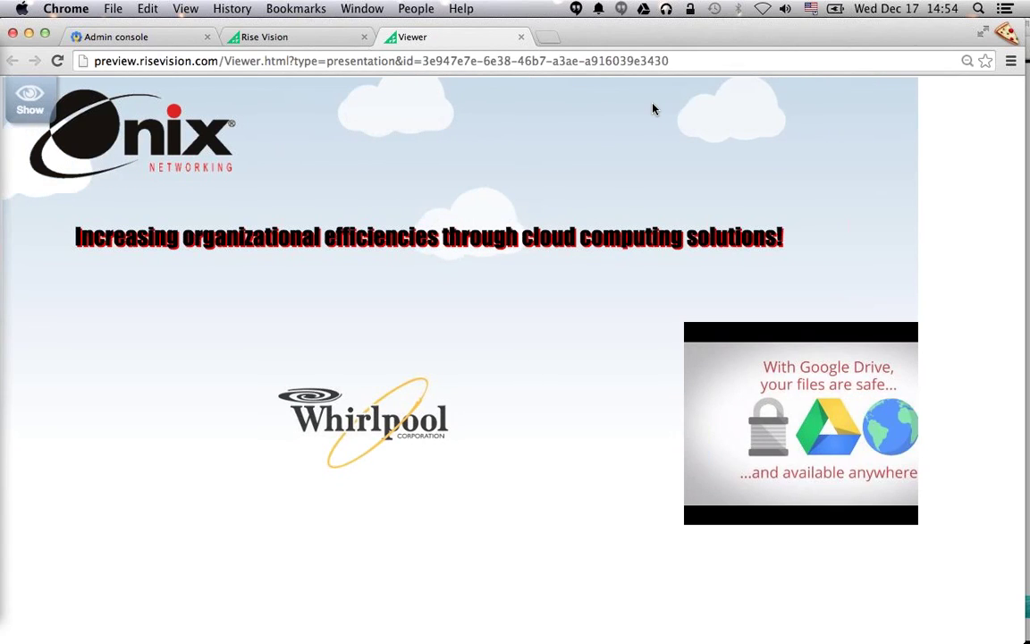
left_click(306, 36)
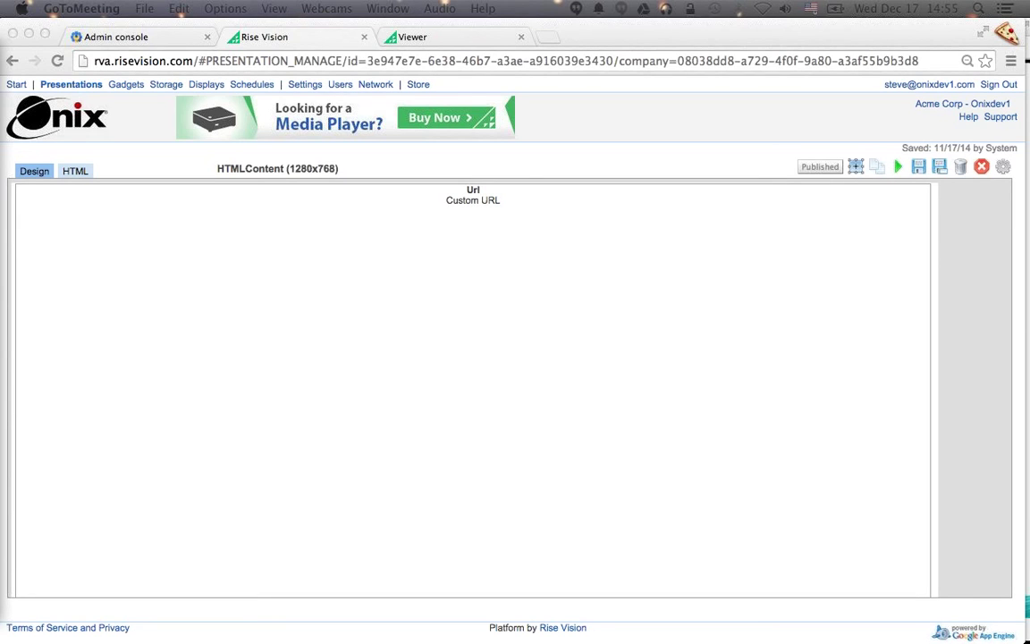
Step: Switch to the Google Slides webinar deck and advance to the Recap slide
left_click(704, 36)
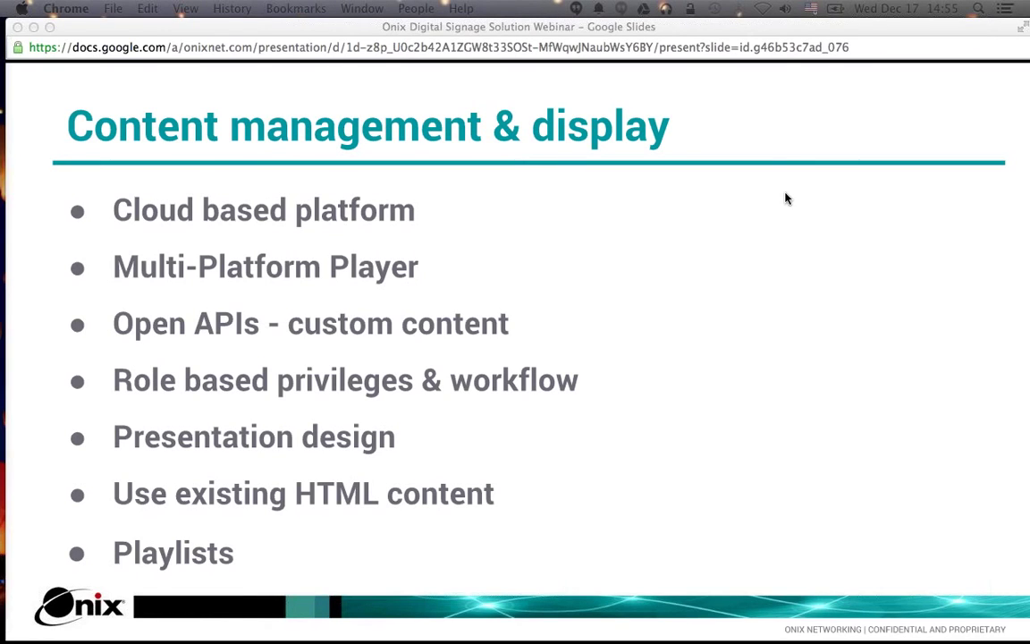
left_click(764, 219)
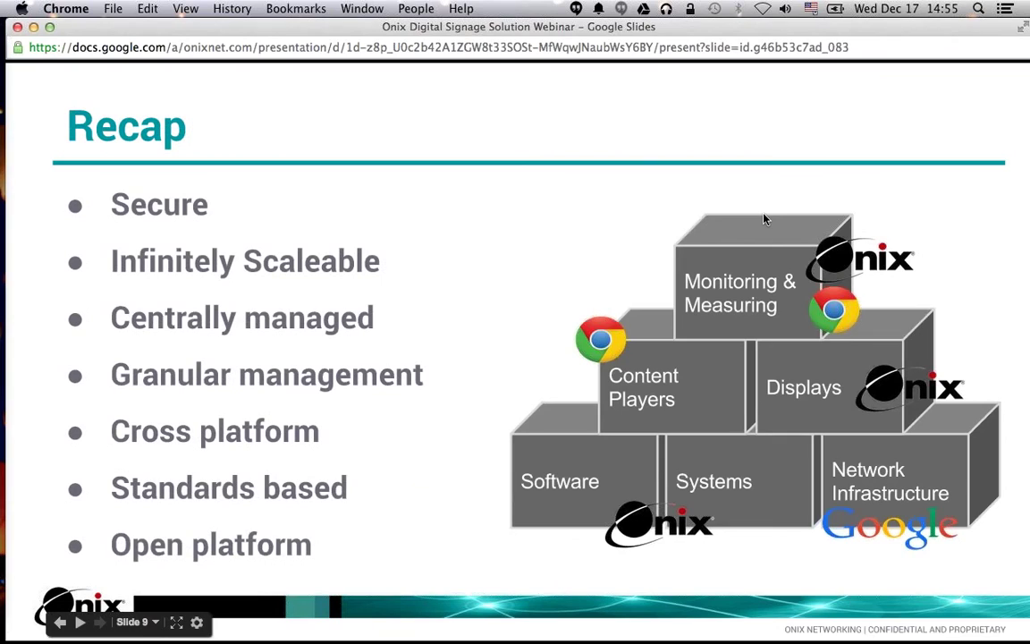